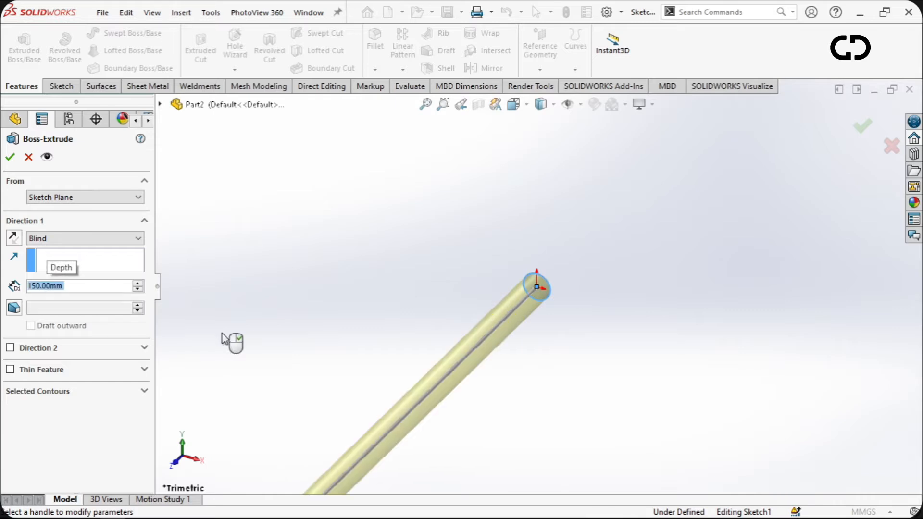
Step: Extrude the circle sketch 150 mm into a solid rod and turn off RealView Graphics
scroll(439, 387, "down", 3)
scroll(486, 388, "up", 2)
scroll(402, 371, "down", 2)
left_click(10, 157)
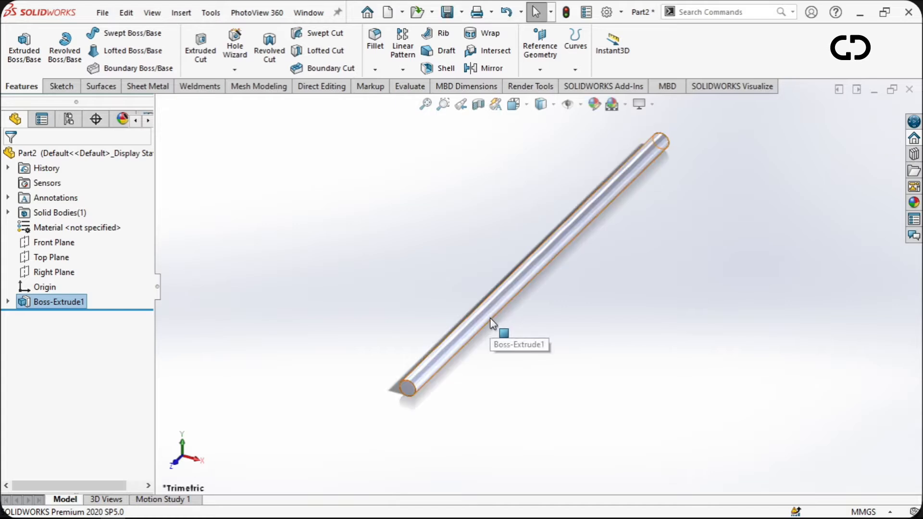
left_click(626, 105)
left_click(645, 119)
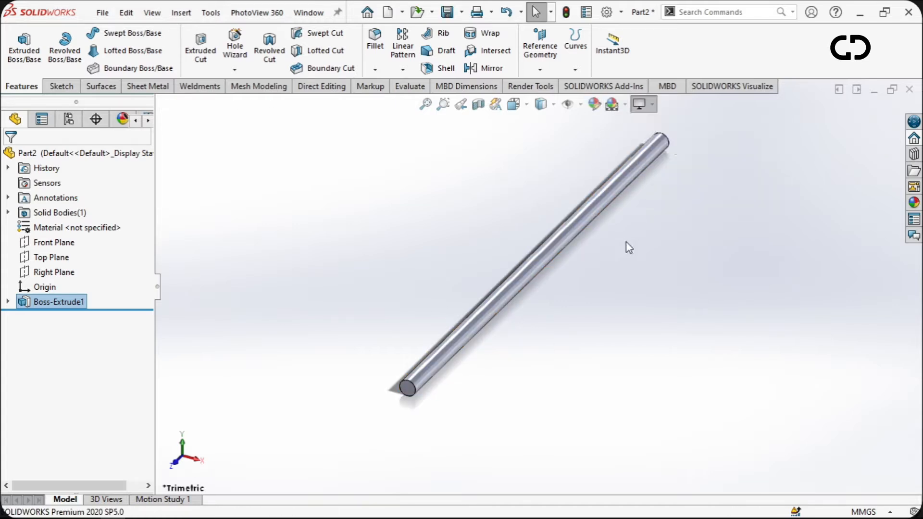
Step: On the rod's end face, sketch a horizontal line from the circle's edge to its centre and offset it 0.3 mm to both sides
left_click(411, 386)
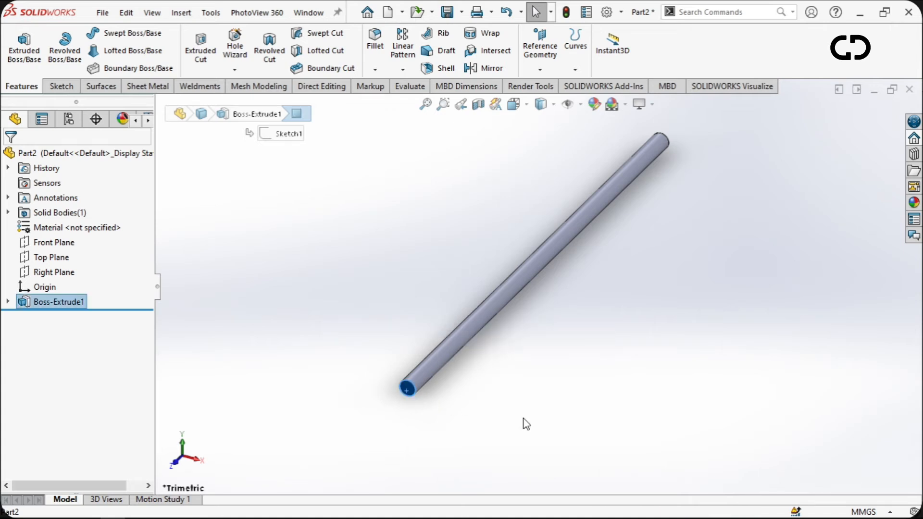
key("ctrl+8")
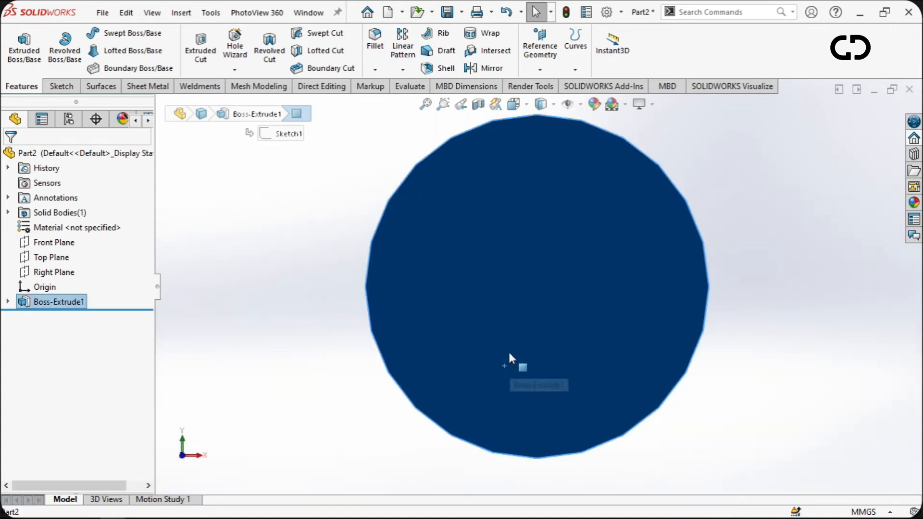
scroll(537, 298, "up", 4)
left_click(61, 86)
left_click(88, 33)
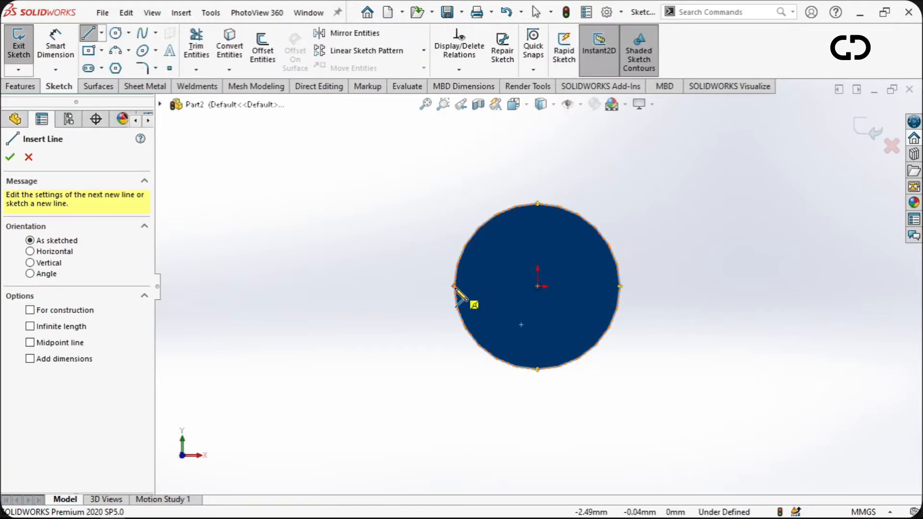
left_click_drag(454, 286, 538, 286)
left_click(256, 50)
type("0.3")
key("Return")
Step: Convert the end face's circular edge into the sketch and trim the overhanging ends of the offset lines to it
scroll(468, 308, "down", 6)
left_click(443, 201)
scroll(425, 207, "down", 10)
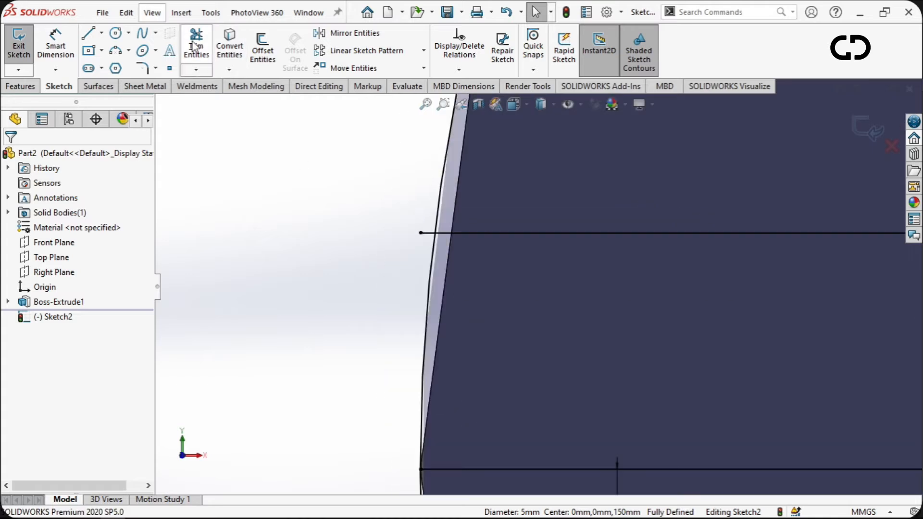
left_click(196, 44)
scroll(586, 215, "down", 8)
left_click(585, 208)
left_click(10, 157)
Step: Create a circular sketch pattern of the two offset lines around the centre with 4 instances
left_click(680, 249)
left_click(808, 189)
left_click(524, 339)
left_click(514, 300, "ctrl")
left_click(424, 51)
left_click(373, 84)
scroll(577, 331, "down", 3)
left_click(10, 157)
Step: Trim the crossing line pieces at the centre and the circle's arcs between the arms, leaving a closed cross outline
left_click(196, 44)
left_click(515, 332)
left_click(564, 298)
left_click(548, 264)
scroll(547, 266, "up", 3)
scroll(550, 283, "down", 5)
scroll(524, 255, "up", 8)
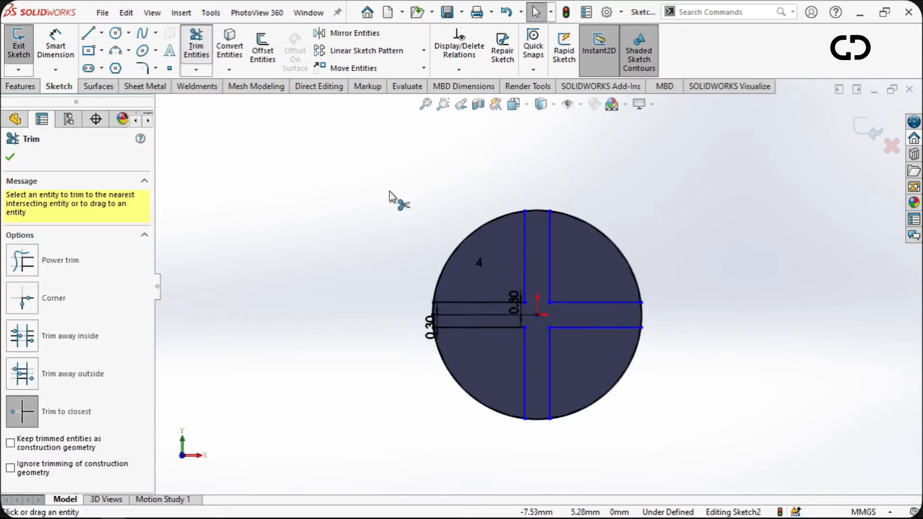
left_click(631, 356)
left_click(505, 414)
scroll(507, 416, "down", 5)
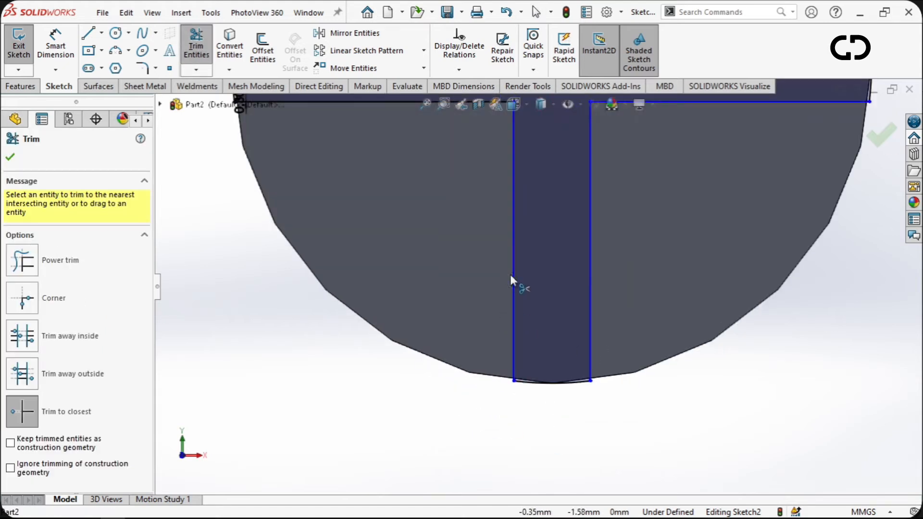
scroll(538, 285, "up", 6)
left_click(89, 34)
scroll(532, 315, "down", 7)
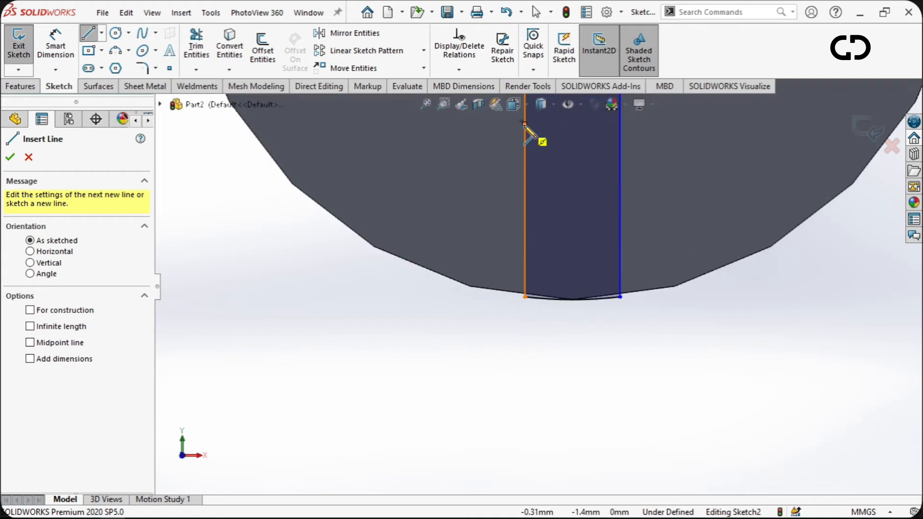
left_click(572, 299)
key("Escape")
scroll(525, 126, "up", 6)
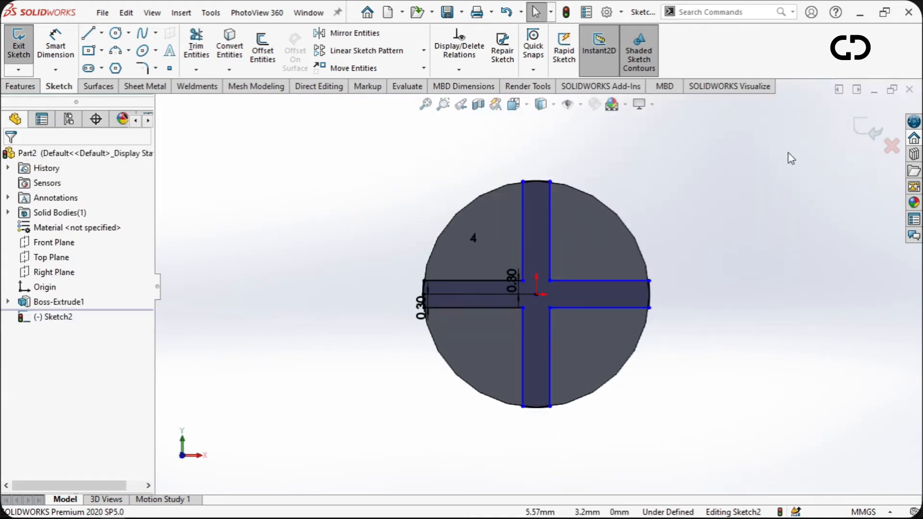
Step: Finish the cross sketch and extrude it 8 mm outward from the rod's end face
left_click(867, 128)
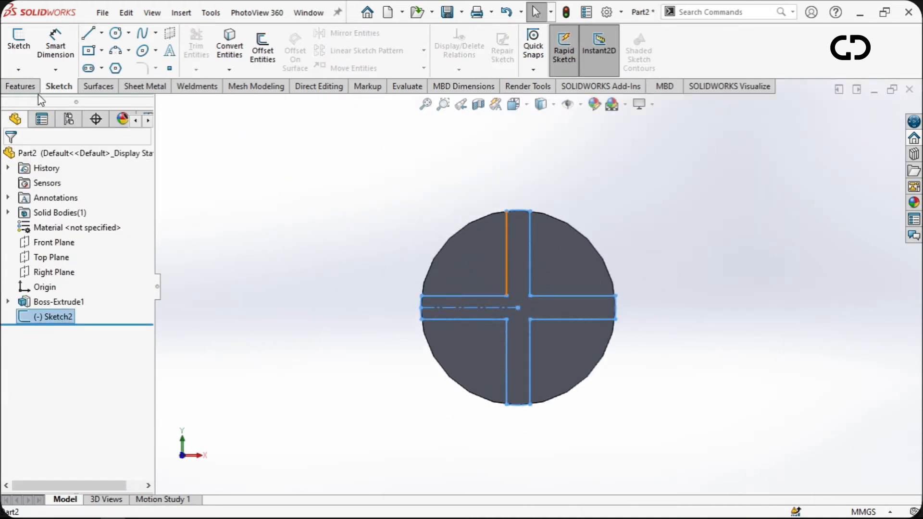
left_click(21, 87)
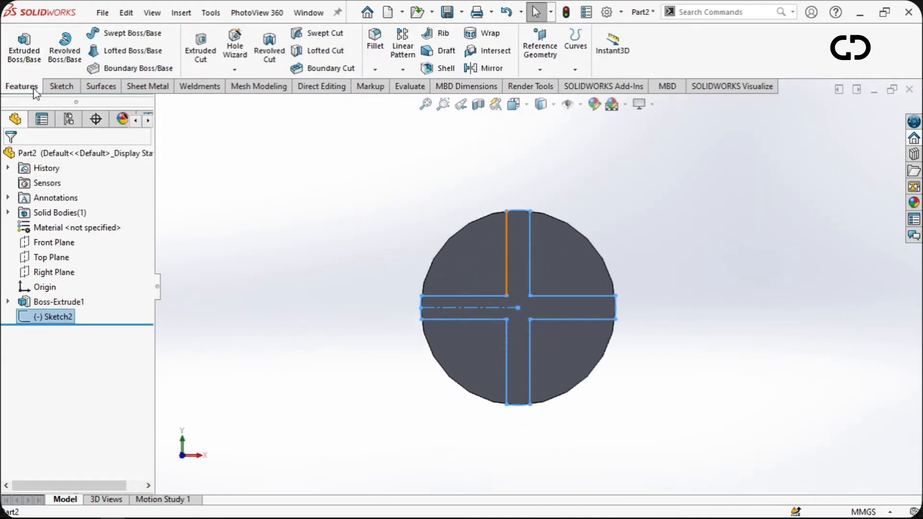
left_click(21, 53)
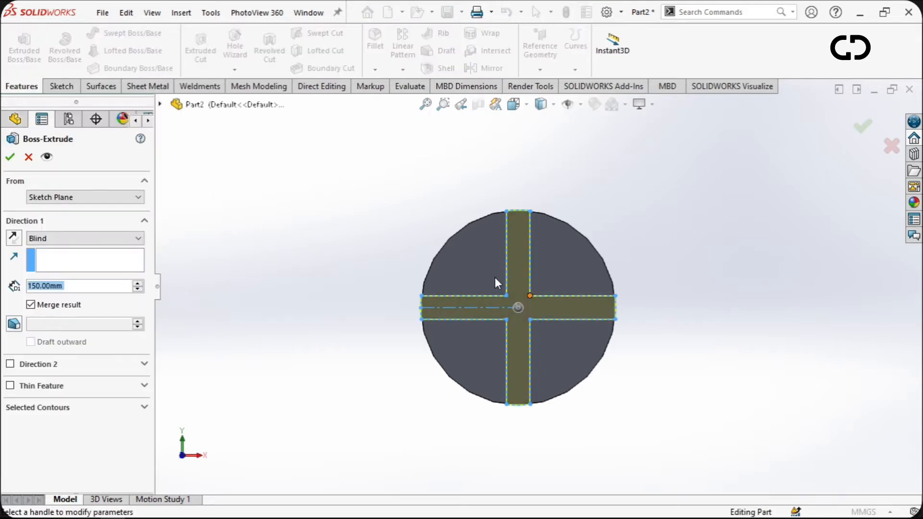
type("10")
key("Return")
middle_click_drag(506, 306, 457, 304)
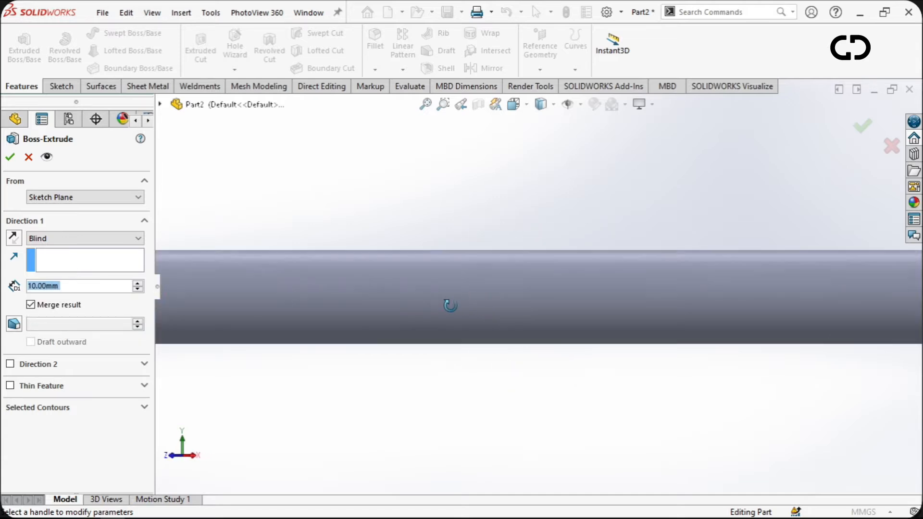
scroll(443, 308, "up", 10)
scroll(348, 301, "down", 5)
scroll(536, 273, "down", 4)
type("8")
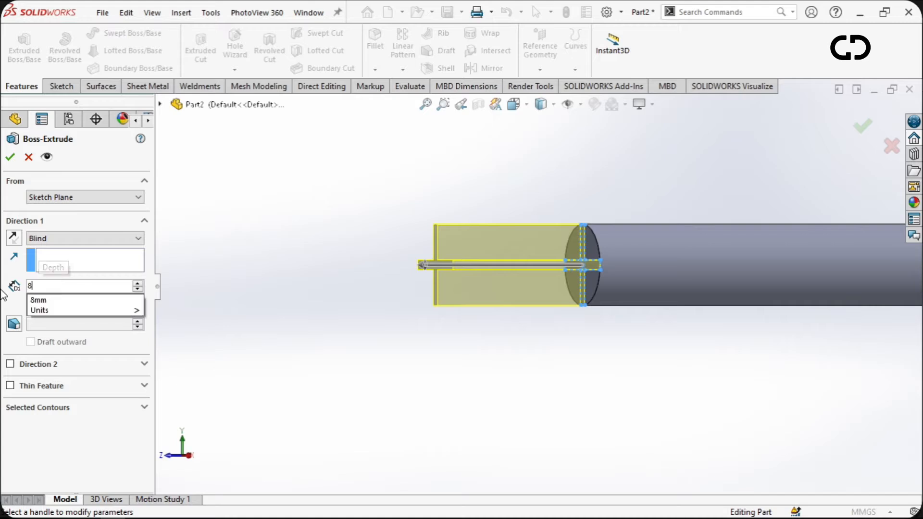
key("Return")
left_click(10, 157)
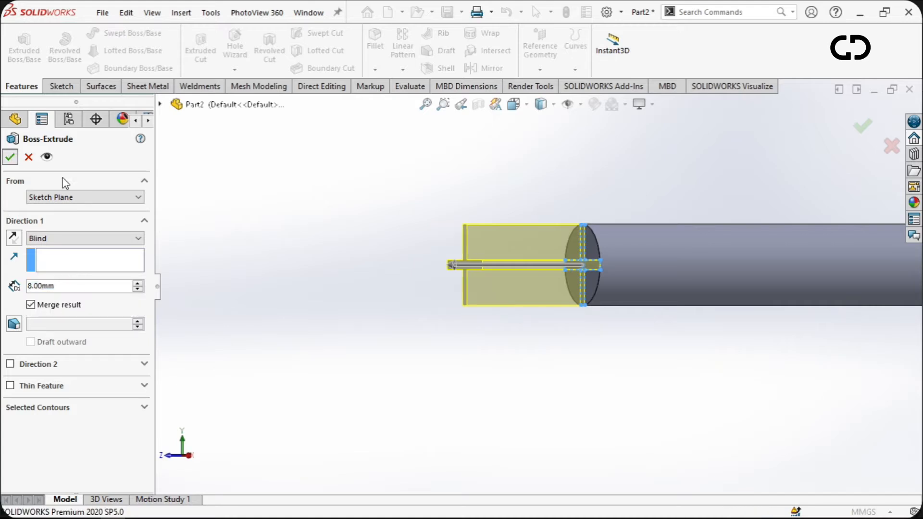
Step: Start a sketch on the Right Plane and view it straight on at the cross-shaped end
middle_click_drag(571, 329, 500, 332)
left_click(51, 272)
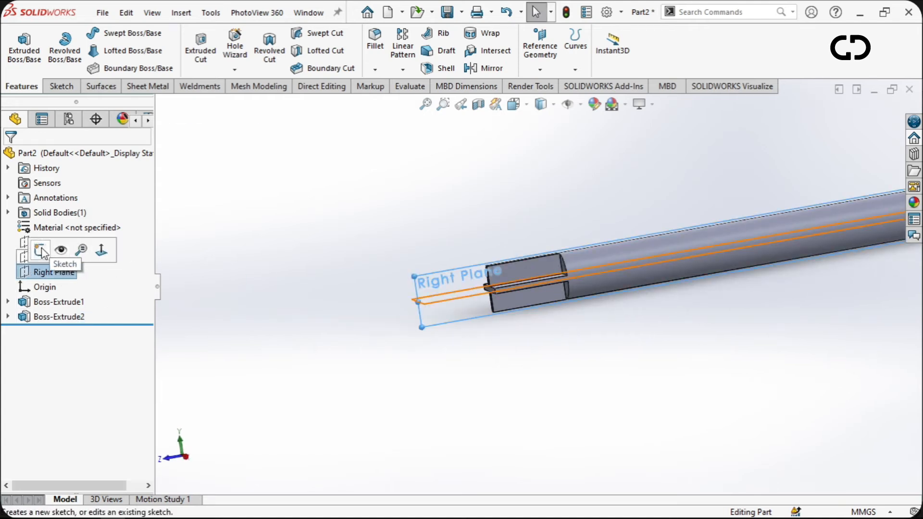
left_click(39, 248)
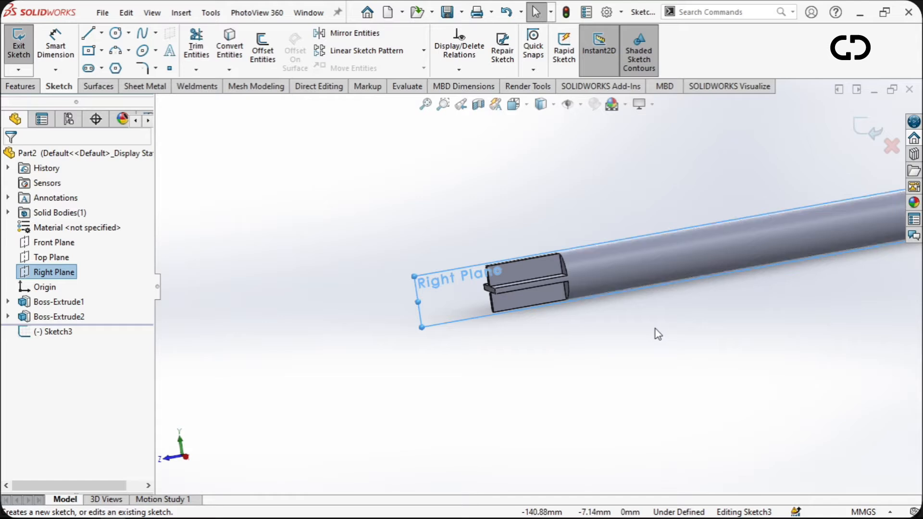
key("ctrl+8")
scroll(276, 288, "down", 6)
scroll(400, 296, "down", 2)
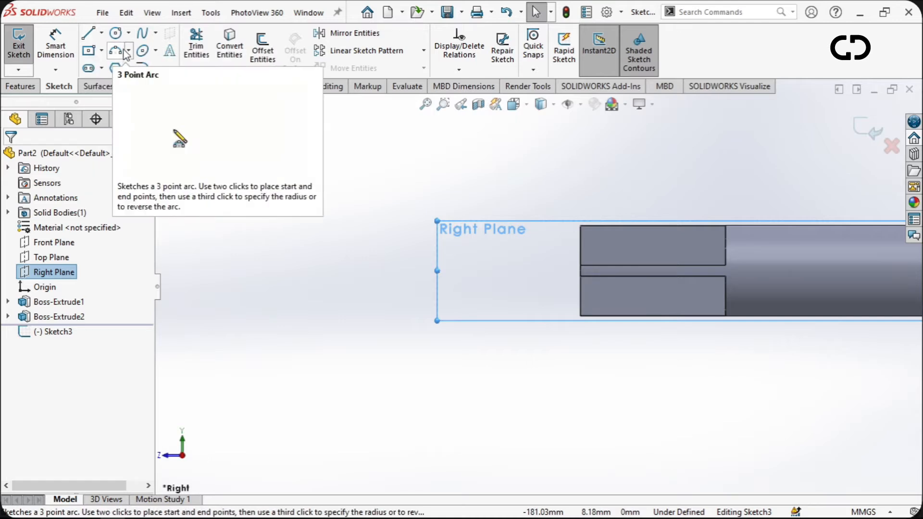
Step: Sketch a sloped line from near the middle of the blade's free end, continued by an arc to the blade's upper corner at the rod
left_click(88, 33)
scroll(423, 283, "down", 4)
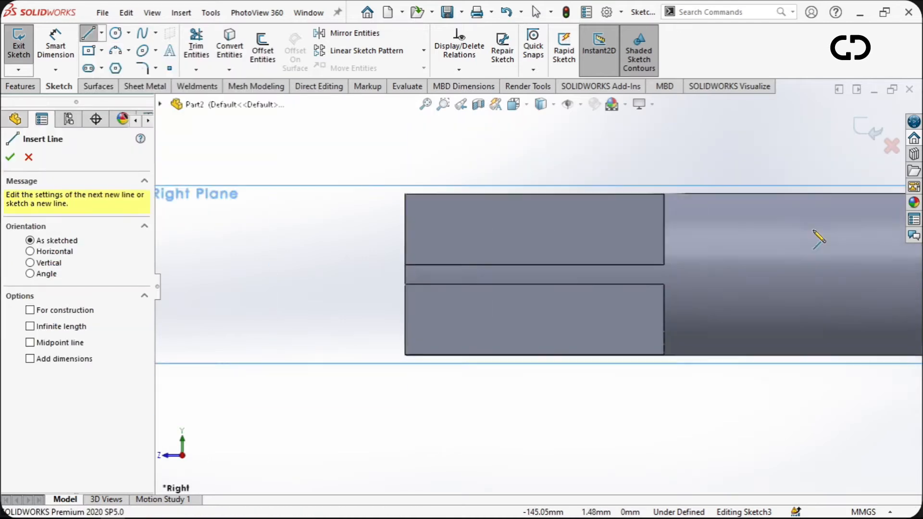
left_click(417, 283)
scroll(540, 285, "up", 3)
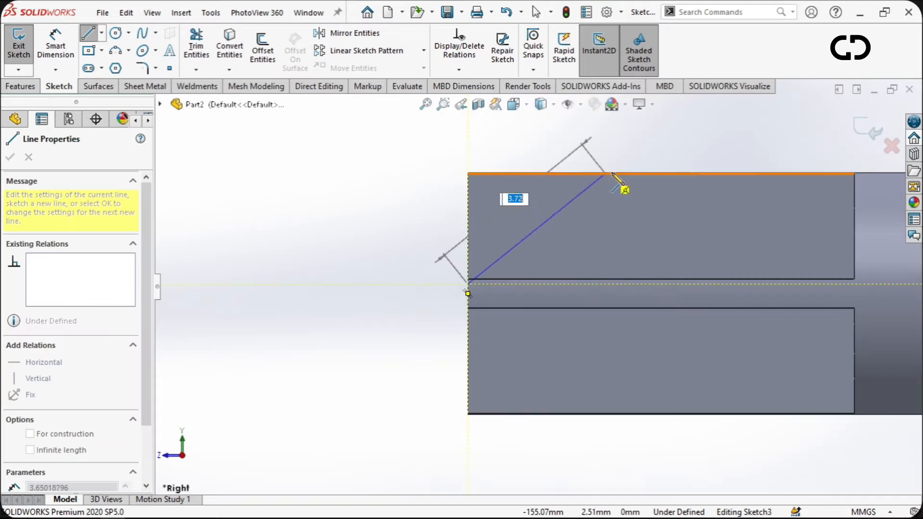
left_click(661, 196)
right_click_drag(662, 196, 693, 193)
left_click(661, 196)
left_click(854, 173)
left_click(759, 178)
Step: Dimension the vertical distance between the line-arc junction and the blade's upper edge at 0.5 mm
scroll(721, 217, "down", 3)
left_click(520, 214)
left_click(480, 191)
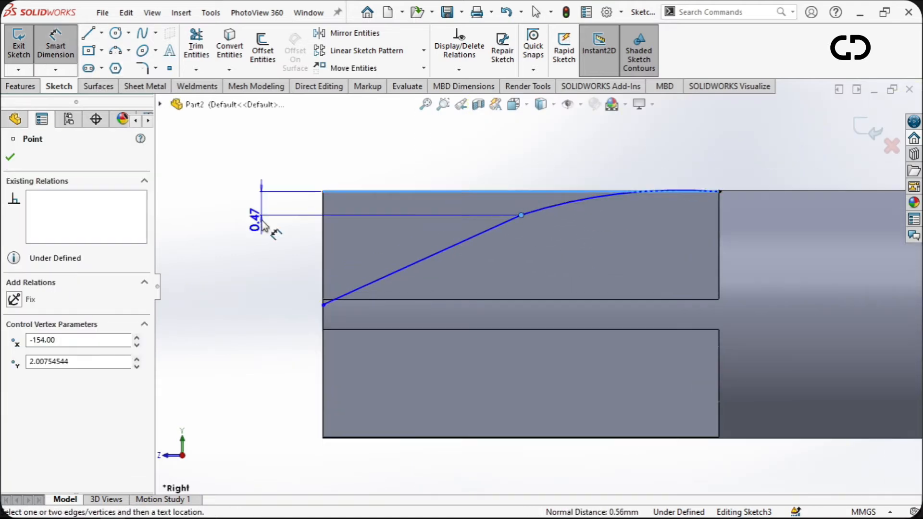
left_click(269, 228)
type("0.5")
Step: Dimension the arc and set its radius to 10.5 mm
left_click(690, 155)
type("10")
key("Return")
double_click(680, 149)
type("8")
key("Return")
double_click(666, 150)
type("10.5")
key("Return")
scroll(392, 324, "up", 3)
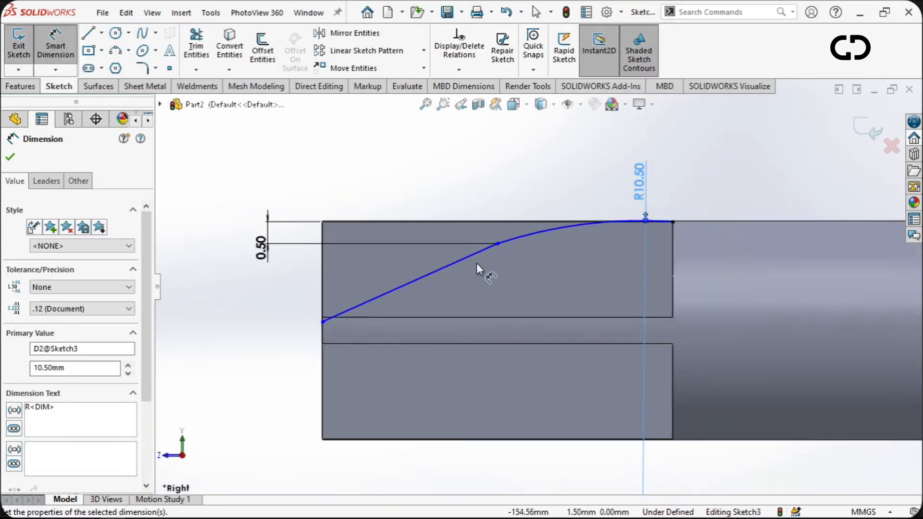
Step: Add a 10 mm radius sketch fillet at the corner between the sloped line and the arc
scroll(474, 275, "down", 3)
left_click(143, 68)
left_click(572, 252)
left_click(11, 158)
scroll(316, 302, "down", 6)
scroll(316, 302, "up", 5)
scroll(211, 322, "down", 7)
left_click(10, 159)
scroll(547, 321, "up", 12)
Step: Close the profile with straight lines running outside the blade's free end and upper edge back to the arc's end
left_click(89, 34)
left_click(387, 311)
left_click(370, 311)
left_click(370, 181)
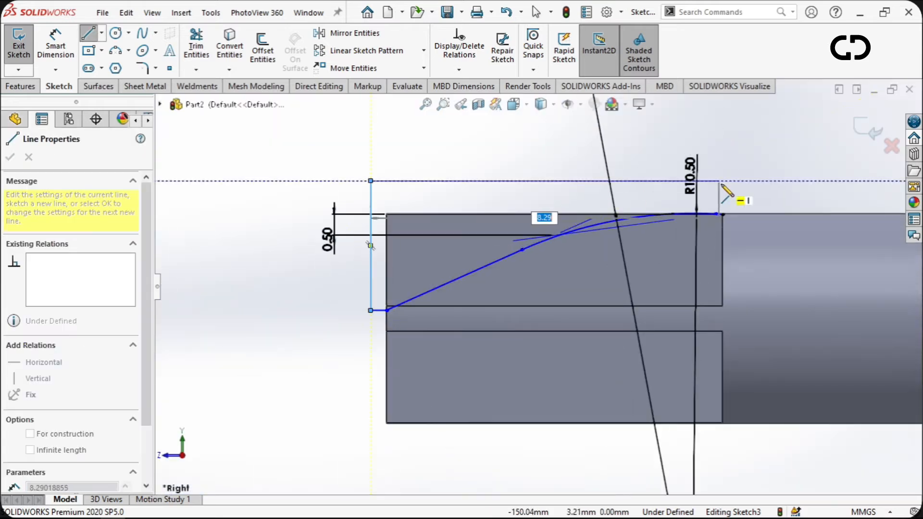
left_click(720, 181)
left_click(717, 214)
Step: Dimension the horizontal distance from the blade's free end to the sloped line's upper end at 3.2 mm and reposition the dimension
left_click(55, 44)
left_click(611, 265)
left_click(446, 271)
scroll(535, 284, "up", 4)
left_click(539, 192)
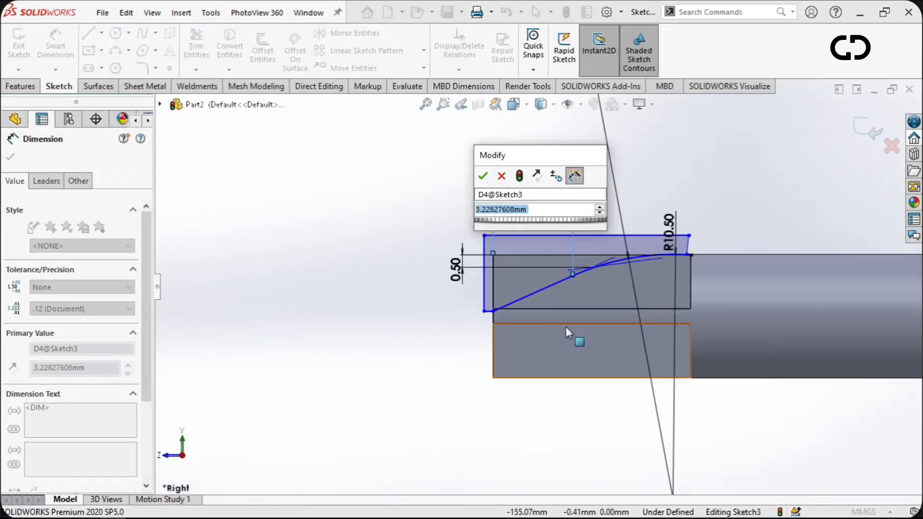
type("3.2")
key("Return")
scroll(692, 251, "down", 5)
scroll(596, 293, "up", 6)
left_click_drag(549, 161, 557, 187)
scroll(591, 308, "down", 2)
key("Escape")
Step: Draw a horizontal centerline about 3.59 mm long along the rod's axis, starting at the blade's free end
left_click(101, 33)
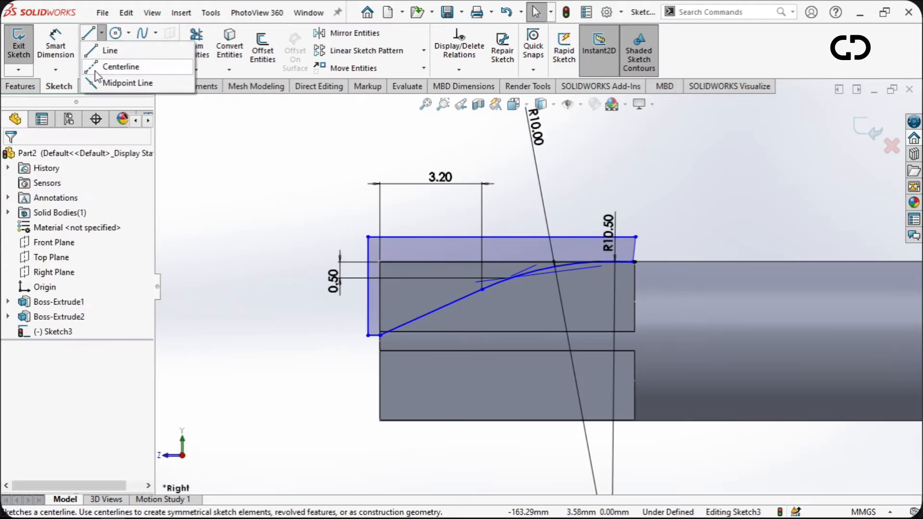
left_click(113, 66)
scroll(349, 338, "down", 6)
left_click(442, 348)
left_click(793, 347)
key("Escape")
scroll(478, 172, "up", 5)
Step: Revolve-cut the closed profile 360 degrees around the centerline to shape the pointed tip
left_click(20, 86)
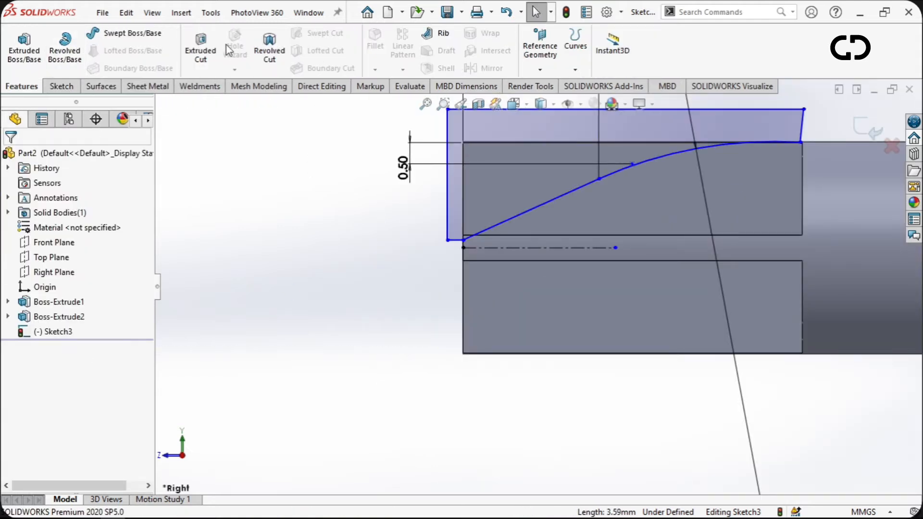
left_click(288, 71)
scroll(505, 272, "up", 3)
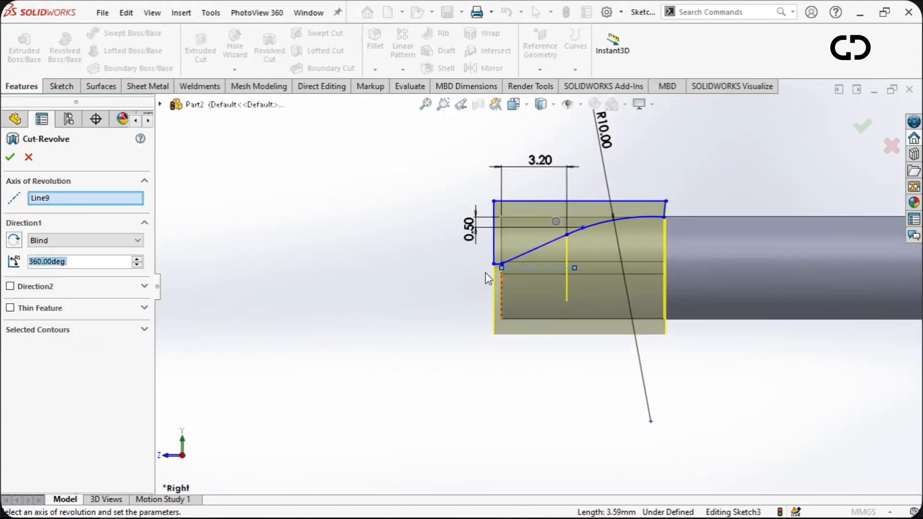
left_click(12, 157)
Step: Fillet the four lengthwise inner corner edges between the tip's blades with a 0.5 mm radius
mouse_move(583, 309)
middle_mouse_down()
mouse_move(599, 295)
mouse_move(653, 362)
mouse_move(652, 214)
middle_mouse_up()
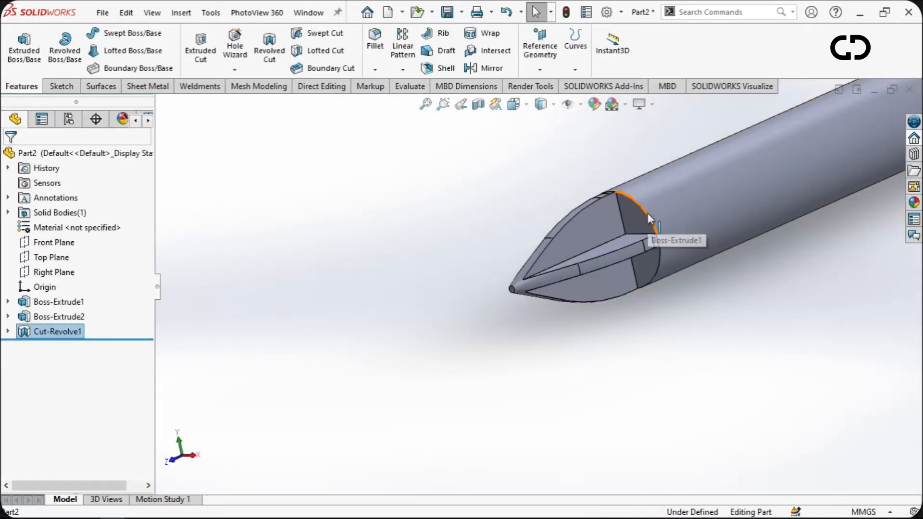
left_click(645, 214)
middle_click_drag(589, 260, 568, 237)
left_click(589, 235)
mouse_move(594, 282)
middle_mouse_down()
mouse_move(551, 148)
mouse_move(591, 247)
mouse_move(599, 87)
middle_mouse_up()
left_click(579, 239, "ctrl")
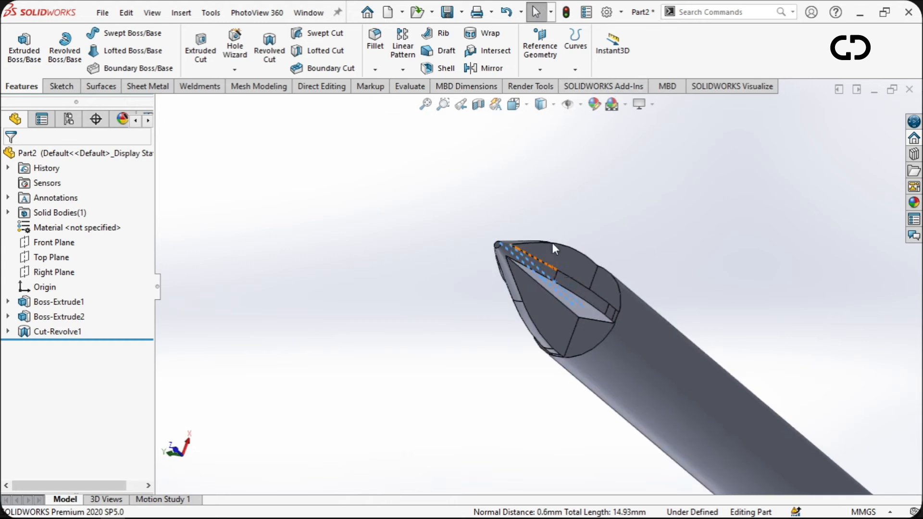
left_click(545, 289, "ctrl")
middle_click_drag(544, 289, 526, 297)
left_click(526, 294, "ctrl")
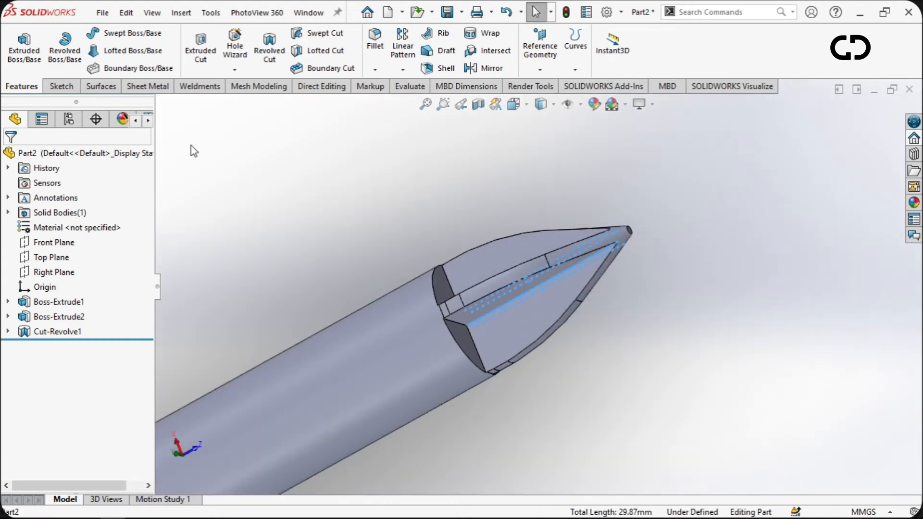
left_click(366, 35)
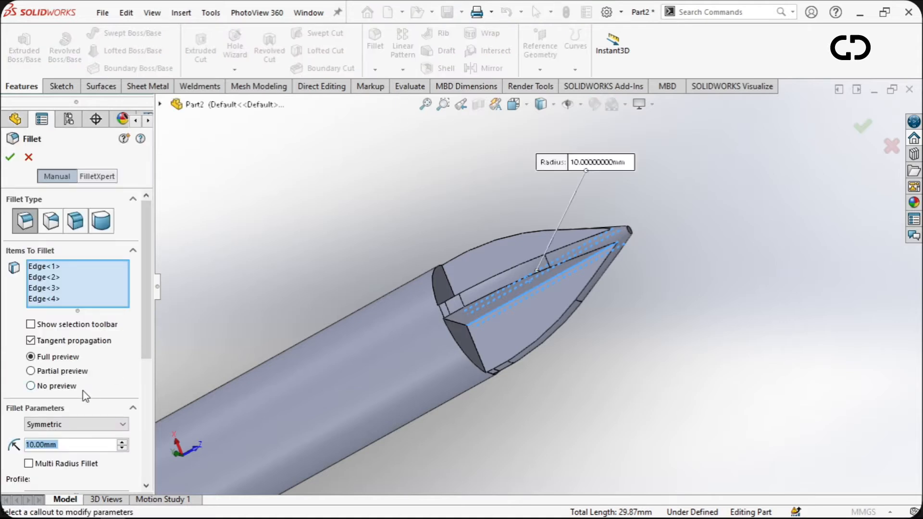
type("0.5")
key("Return")
middle_click_drag(460, 359, 423, 319)
left_click(10, 157)
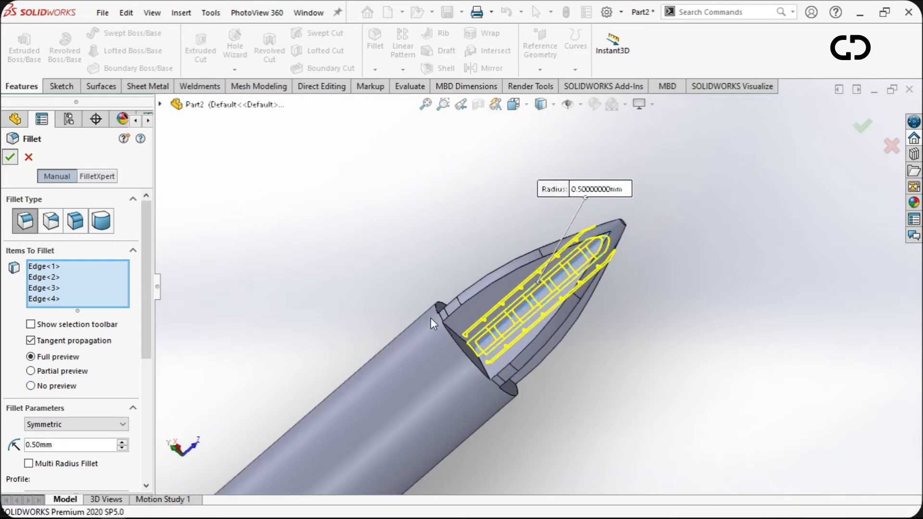
Step: Try to fillet the arc edges around the rod's end at the tip, and undo the inner corner fillet
middle_click_drag(511, 354, 495, 337)
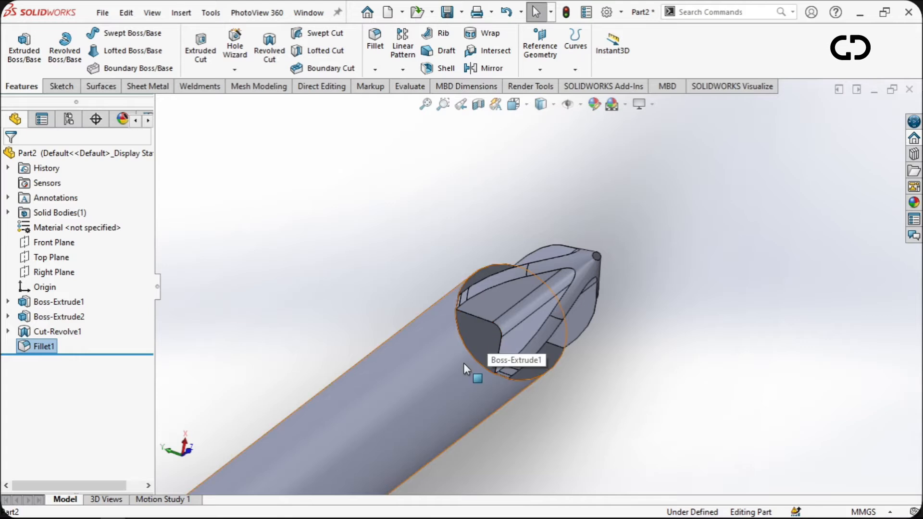
left_click(475, 356)
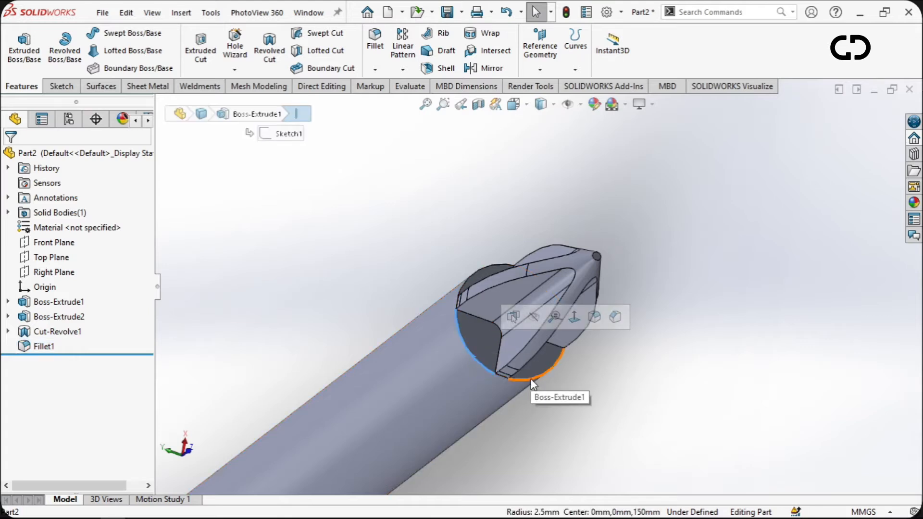
left_click(531, 380, "ctrl")
left_click(471, 277, "ctrl")
middle_click_drag(471, 285, 355, 299)
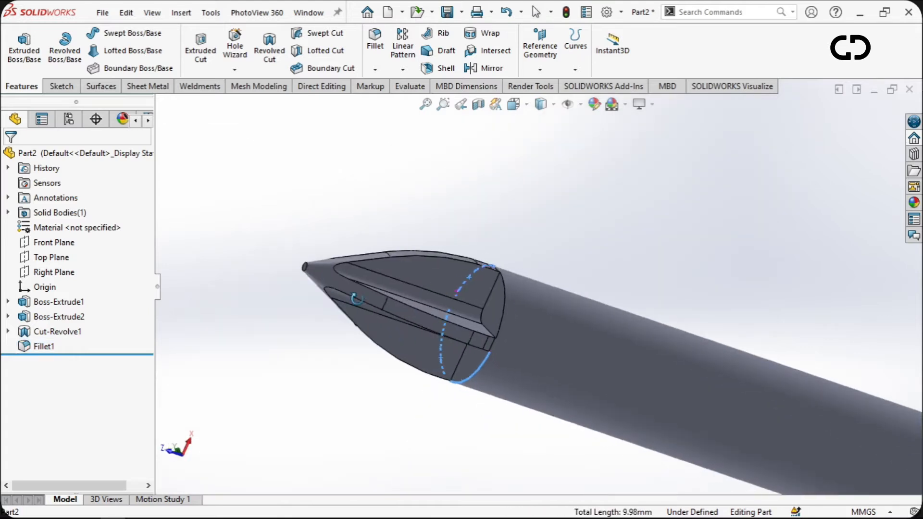
left_click(501, 287, "ctrl")
left_click(499, 295, "ctrl")
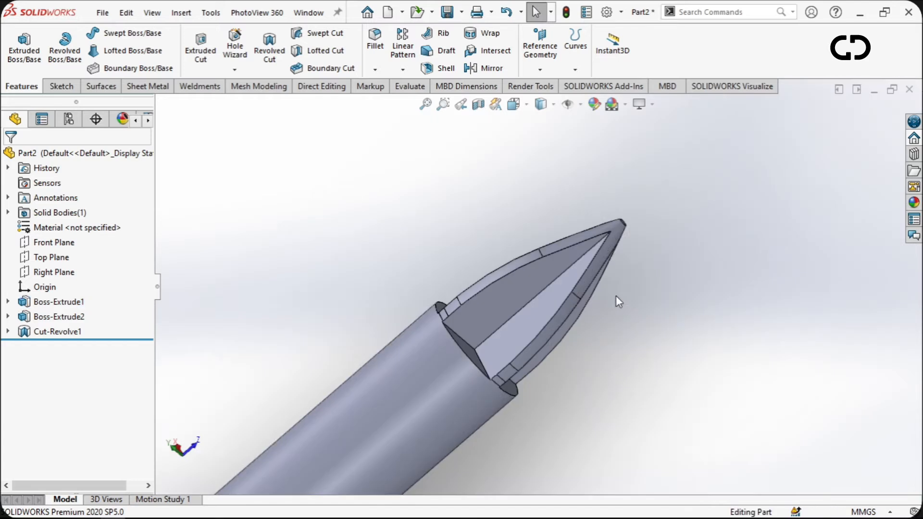
key("ctrl+shift+z")
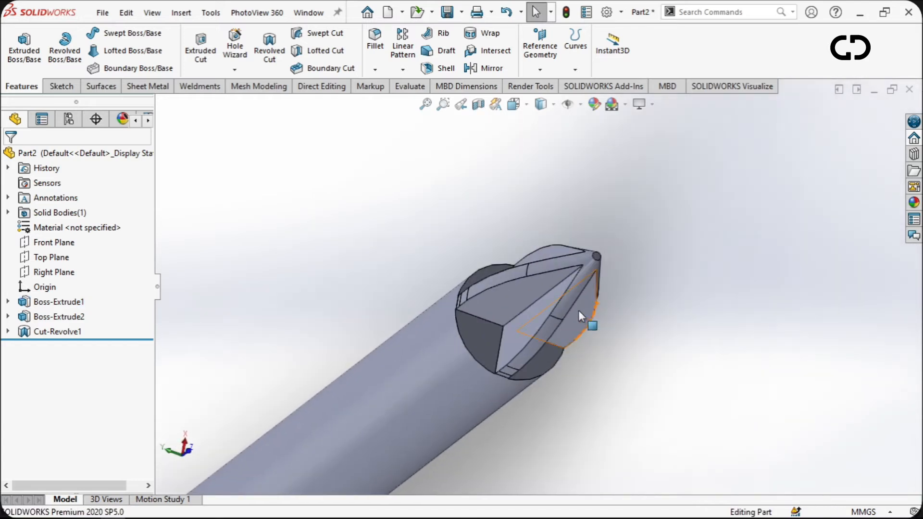
Step: Fillet the four lengthwise inner corner edges between the tip's blades again with a 0.5 mm radius
middle_click_drag(493, 338, 575, 244)
left_click(524, 307)
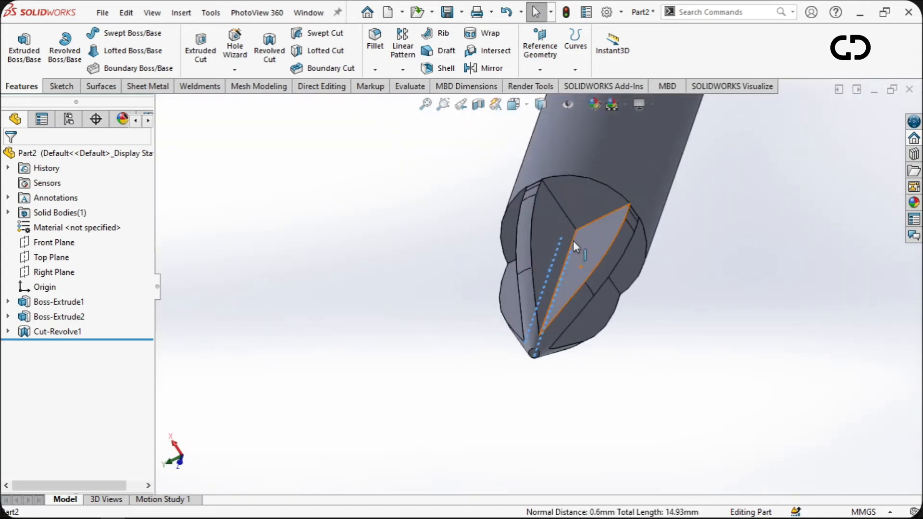
middle_click_drag(575, 313, 559, 273)
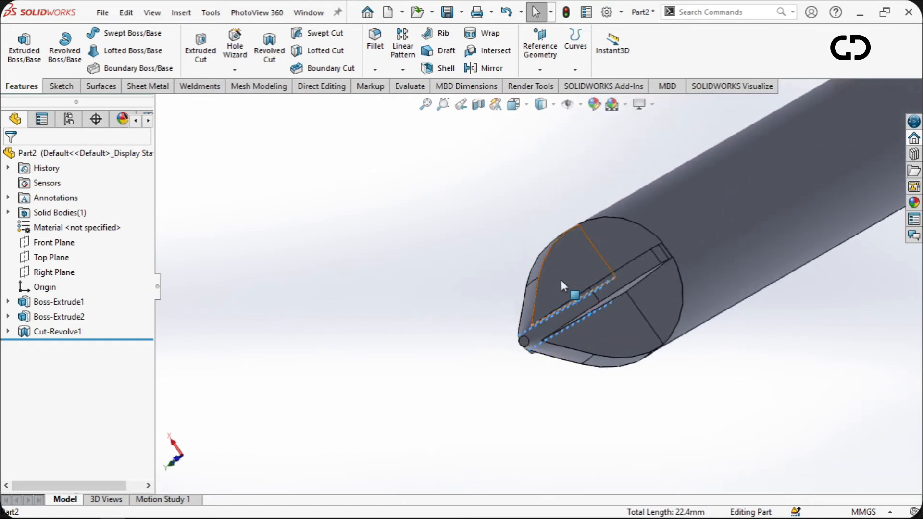
left_click(619, 296)
left_click(739, 257)
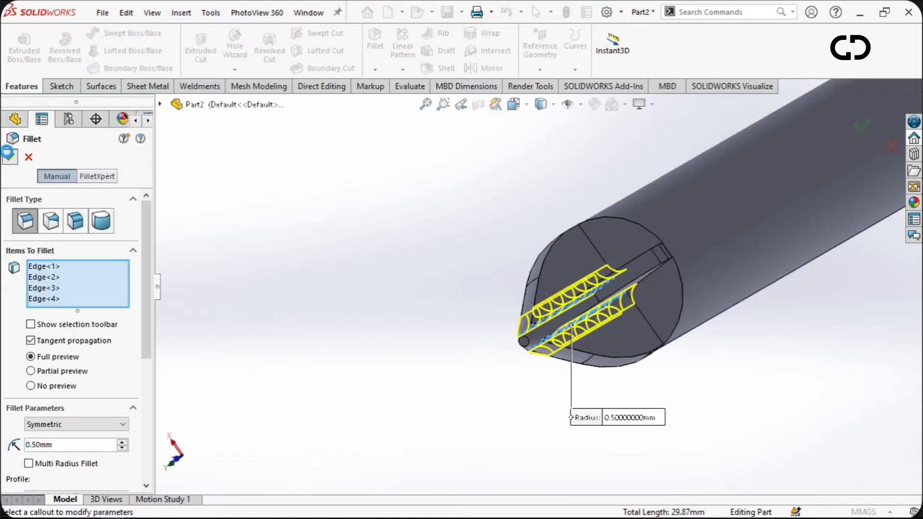
left_click(10, 157)
Step: Fillet the four arc edges of the rod's end face between the tip's blades with a 1.5 mm radius
middle_click_drag(607, 291, 702, 216)
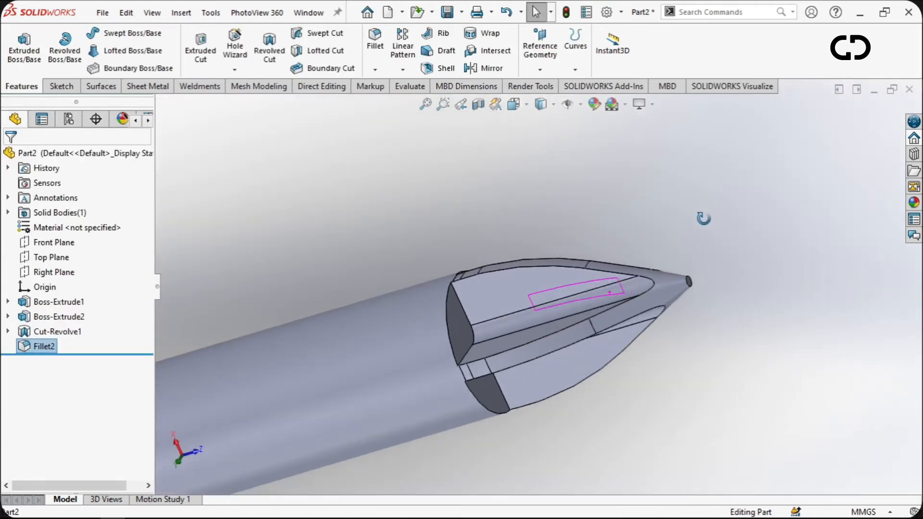
left_click(448, 330)
left_click(550, 301)
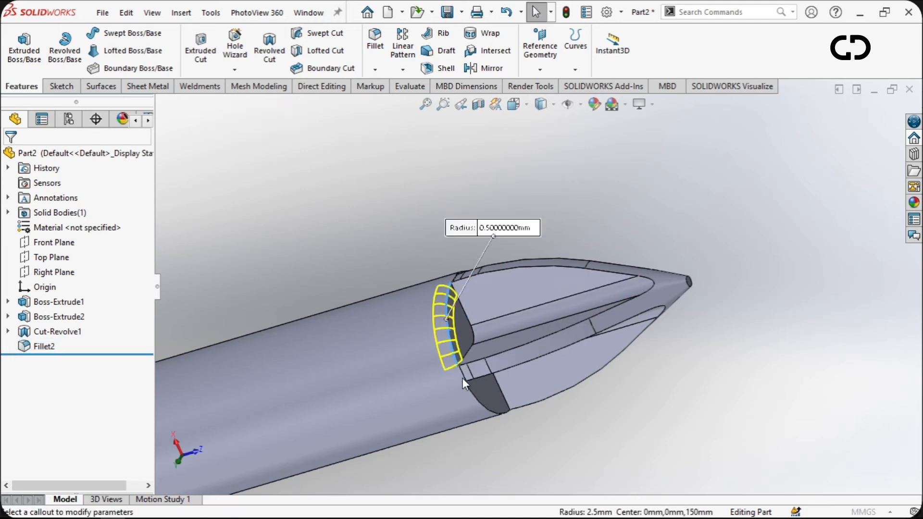
left_click(472, 391)
middle_click_drag(472, 392, 503, 245)
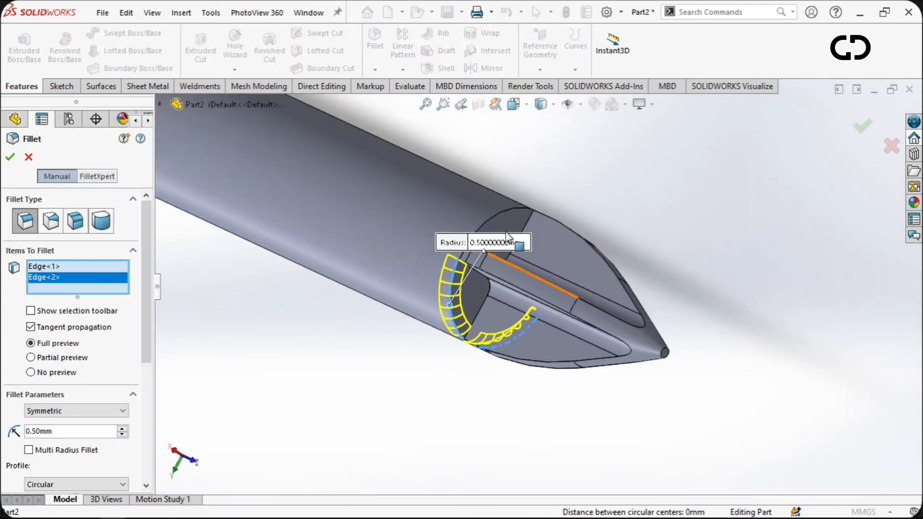
left_click(519, 212)
middle_click_drag(519, 212, 583, 269)
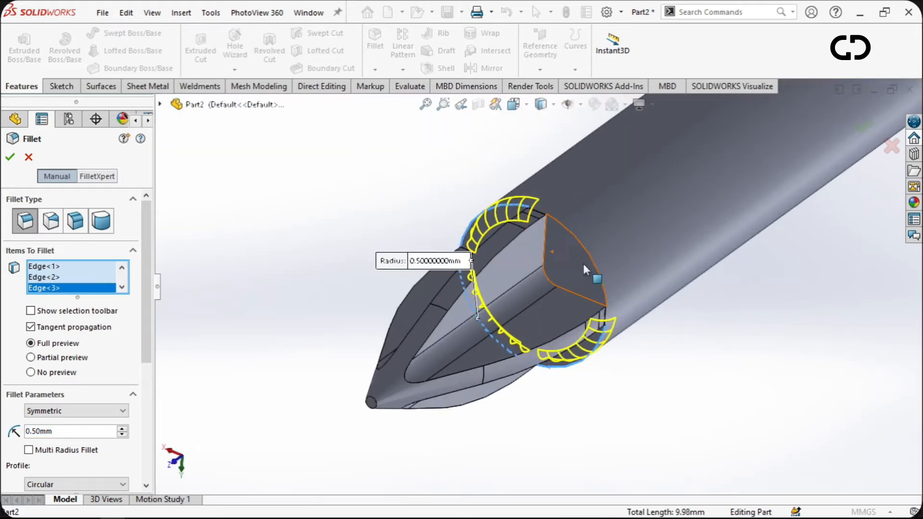
left_click(594, 267)
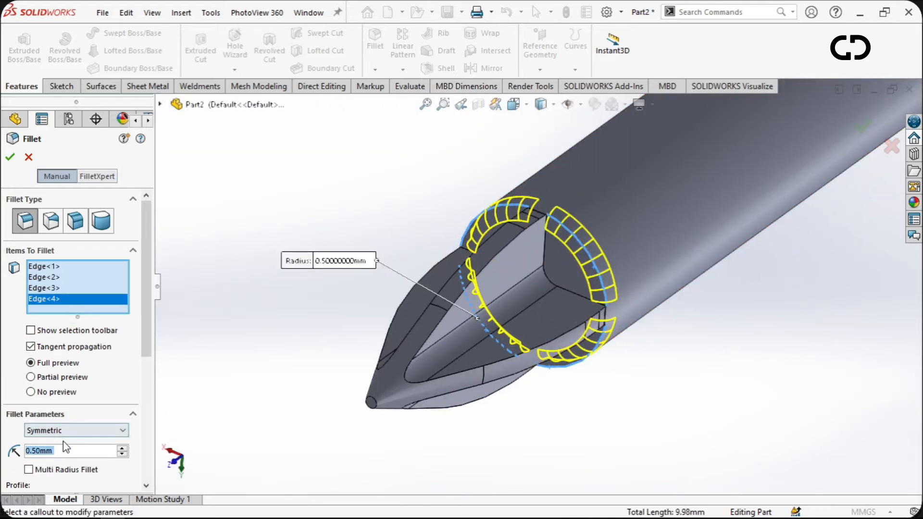
type("3")
key("Return")
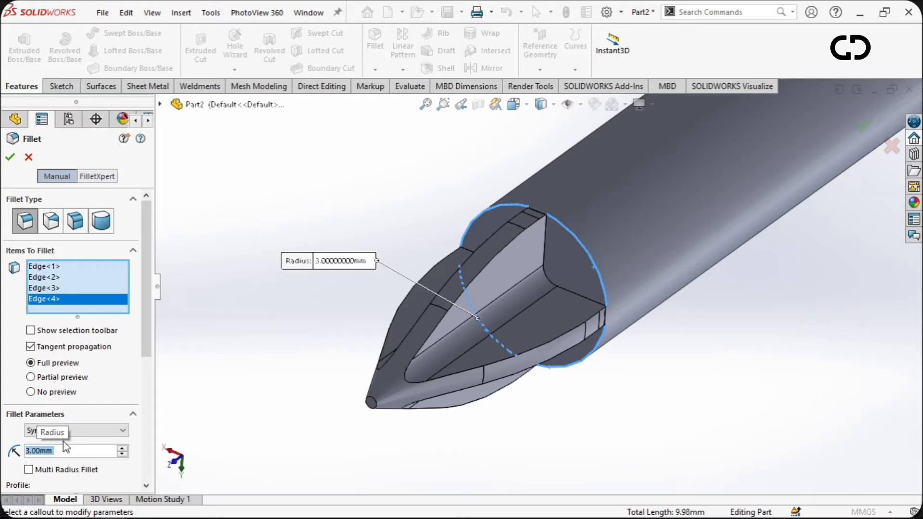
type("2")
key("Return")
type("1.5")
key("Return")
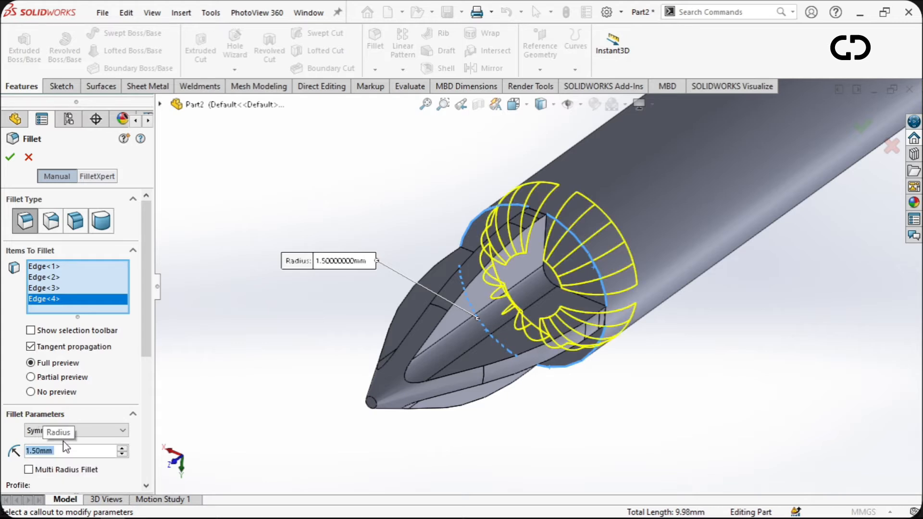
left_click(10, 156)
Step: Examine the filleted tip and the whole shaft from several sides
scroll(572, 321, "up", 3)
mouse_move(607, 301)
middle_mouse_down()
mouse_move(541, 247)
mouse_move(548, 229)
middle_mouse_up()
scroll(548, 229, "up", 8)
scroll(743, 197, "up", 1)
scroll(738, 197, "down", 5)
scroll(489, 291, "up", 2)
mouse_move(488, 290)
middle_mouse_down()
mouse_move(566, 277)
mouse_move(531, 231)
mouse_move(521, 309)
mouse_move(491, 319)
middle_mouse_up()
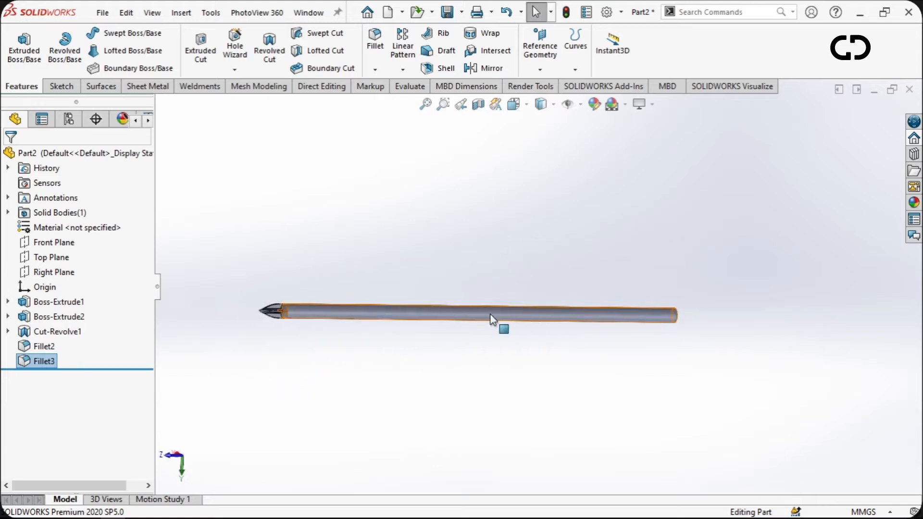
scroll(403, 291, "down", 3)
scroll(409, 303, "up", 3)
mouse_move(413, 315)
middle_mouse_down()
mouse_move(511, 315)
mouse_move(391, 319)
mouse_move(647, 315)
middle_mouse_up()
scroll(611, 313, "down", 2)
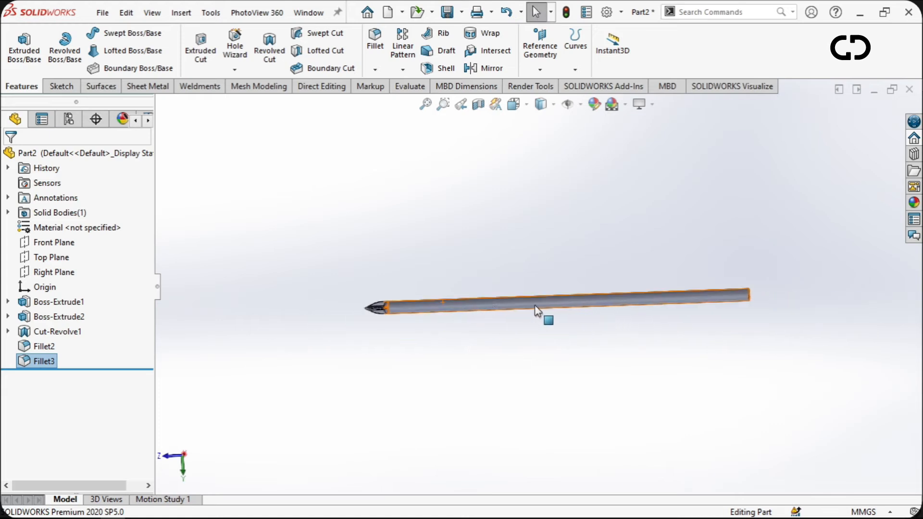
Step: Start a sketch on the Right Plane
left_click(27, 273)
left_click(36, 250)
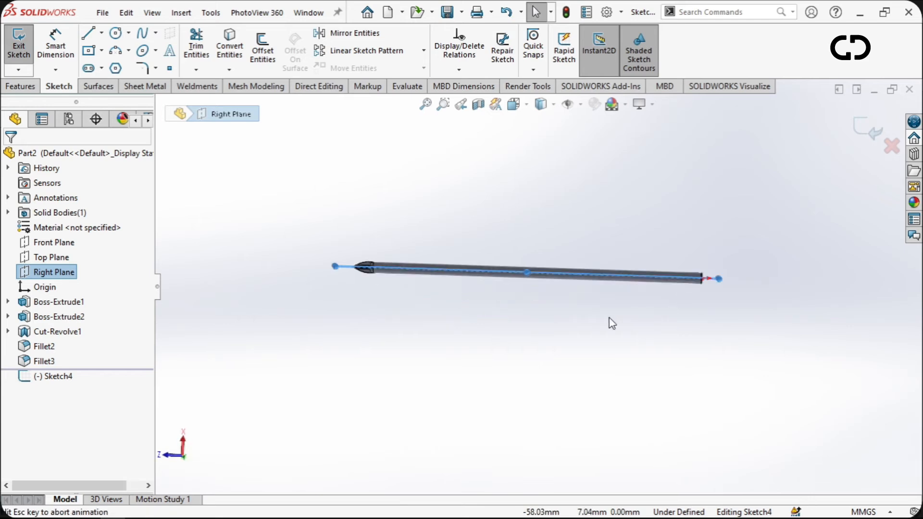
scroll(546, 275, "up", 1)
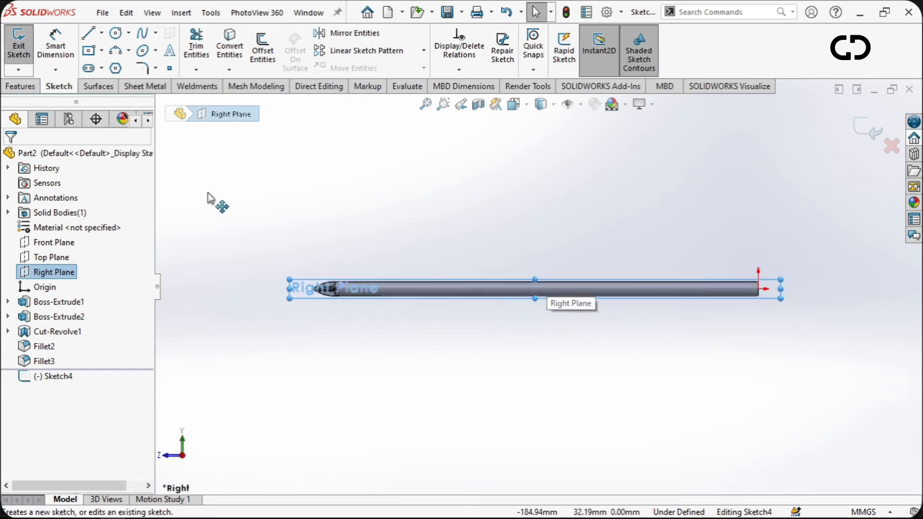
Step: Draw the closed half-profile of the handle, starting about 60.83 mm before the rod's rear end, rising about 8 mm above the rod and extending past that end
left_click(88, 33)
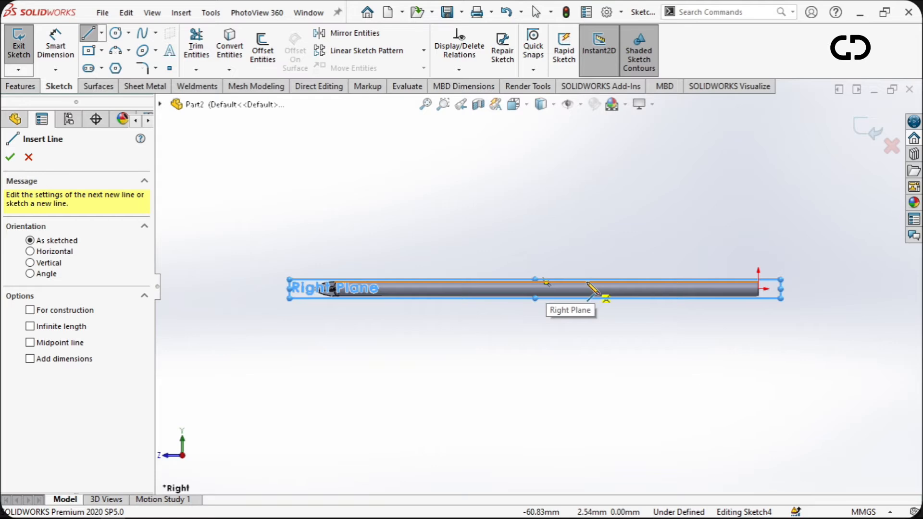
left_click(587, 282)
left_click(587, 260)
scroll(679, 274, "down", 1)
key("Return")
left_click(698, 310)
left_click(632, 309)
scroll(632, 309, "down", 3)
left_click(563, 290)
left_click(391, 309)
Step: Draw a horizontal centerline about 60.83 mm long along the rod's axis, from the origin to the handle's front end
scroll(504, 299, "up", 2)
left_click(101, 33)
left_click(87, 66)
left_click(706, 314)
left_click(435, 314)
key("Escape")
Step: Round the handle profile's rear upper corner with a 10 mm sketch fillet and its front upper corner with a 3 mm one
scroll(439, 314, "down", 1)
left_click(143, 69)
left_click(813, 262)
key("Escape")
left_click(143, 69)
left_click(457, 267)
type("5.00mm")
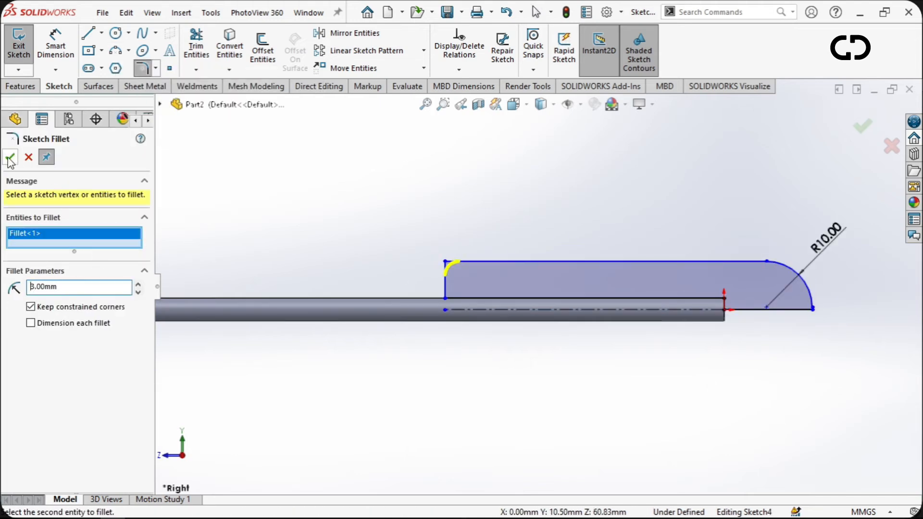
left_click(9, 158)
Step: Draw a trapezoidal notch into the handle profile's upper line and trim away the line segment spanning it
key("l")
scroll(604, 262, "down", 3)
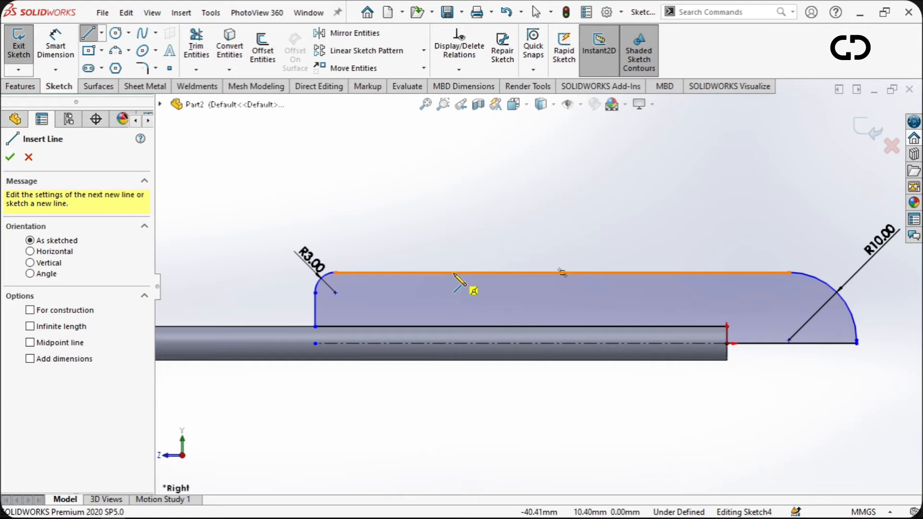
left_click(449, 272)
left_click(470, 292)
left_click(537, 293)
left_click(562, 273)
left_click(196, 44)
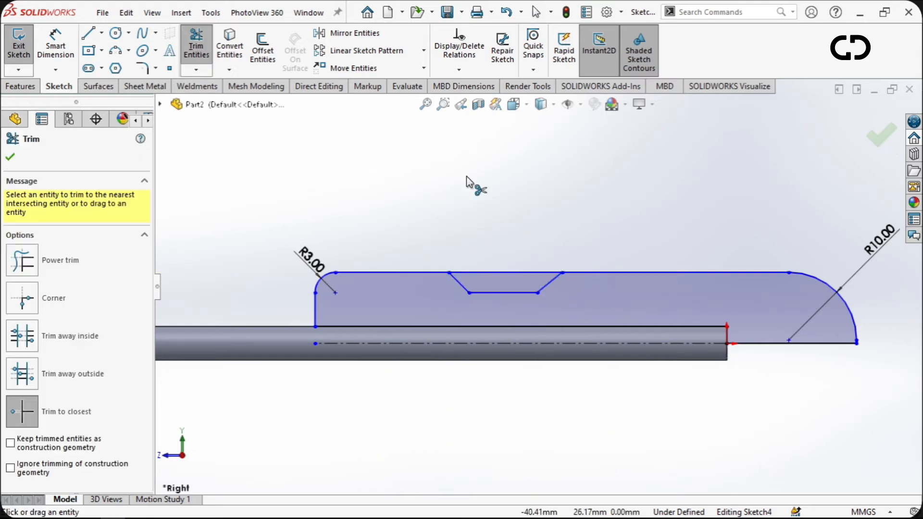
left_click(505, 273)
Step: Dimension the notch's bottom line at 10 mm
left_click(56, 44)
left_click(511, 292)
left_click(499, 224)
type("10")
key("Return")
Step: Dimension the notch's depth below the profile's upper line at 3 mm
scroll(584, 272, "down", 4)
left_click(452, 316)
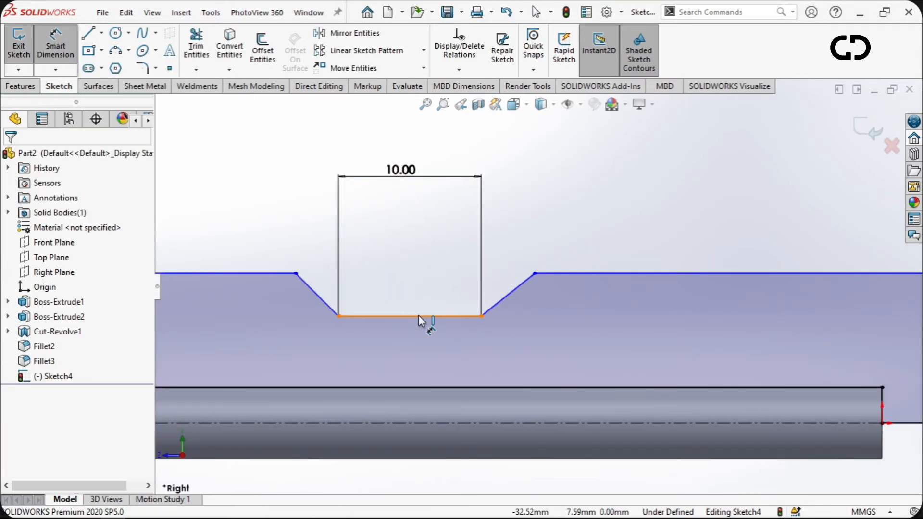
left_click(418, 316)
left_click(596, 273)
left_click(667, 301)
key("Return")
Step: Dimension the profile's height above the rod at 8 mm and the upper line behind the notch at 33.5 mm
scroll(481, 308, "up", 3)
left_click(534, 327)
left_click(456, 258)
left_click(264, 288)
left_click(584, 258)
left_click(612, 213)
key("Return")
Step: Round all four corners of the notch with 5 mm sketch fillets
left_click(143, 69)
type("5")
left_click(384, 264)
scroll(426, 276, "down", 4)
left_click(450, 278)
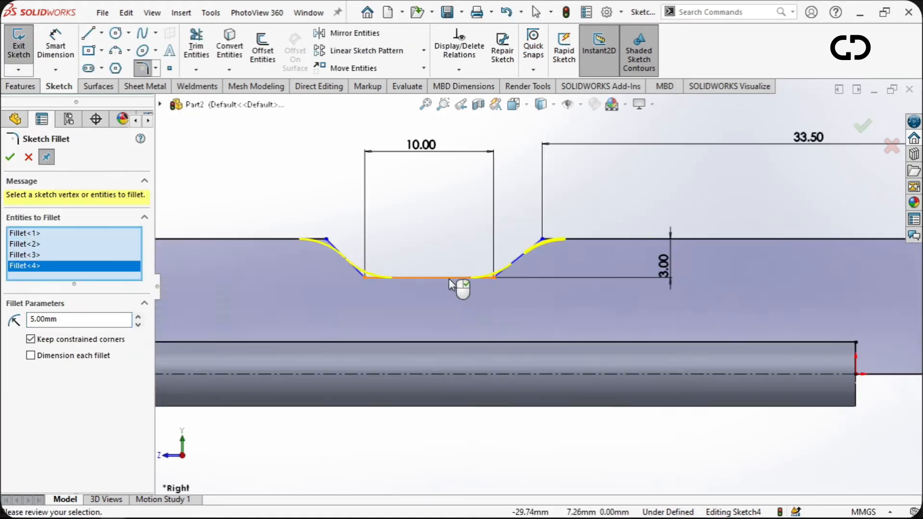
right_click(449, 278)
scroll(575, 288, "up", 3)
key("Escape")
Step: Revolve the handle profile 360 degrees around the centerline, merged with the shaft
scroll(575, 298, "up", 5)
left_click(574, 279)
left_click(49, 67)
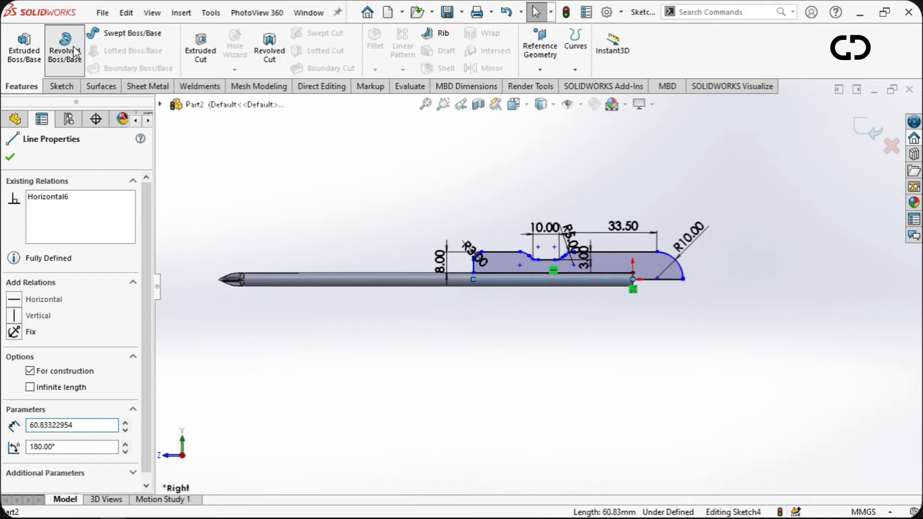
left_click(10, 156)
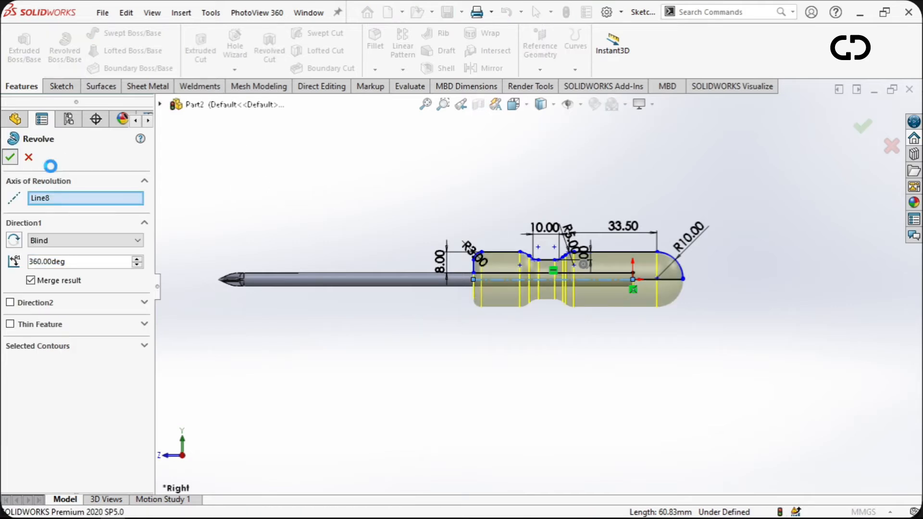
Step: Start a sketch on the handle's flat front face around the shaft, viewed face-on
middle_click_drag(587, 313, 480, 277)
scroll(495, 308, "down", 3)
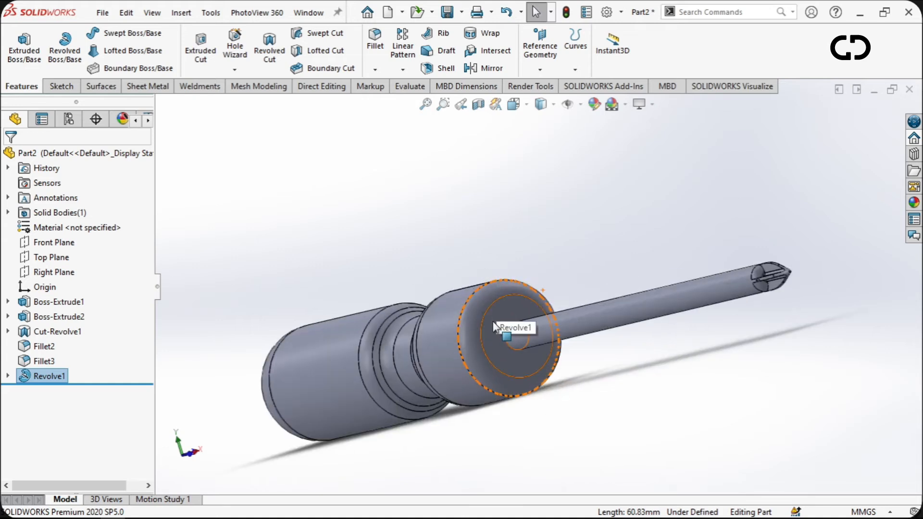
left_click(493, 326)
scroll(492, 361, "up", 3)
key("ctrl+8")
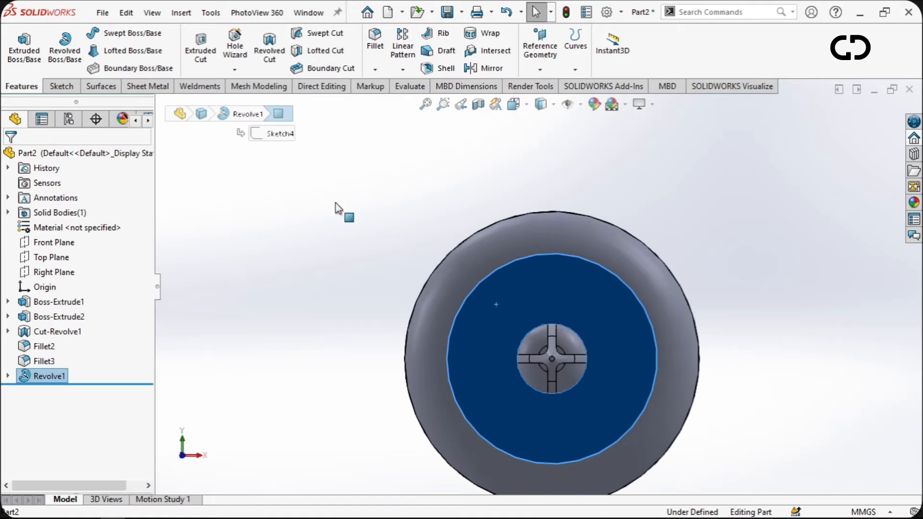
left_click(62, 86)
Step: Draw a 4 mm diameter circle centred on the handle's outer edge, directly above the shaft's axis
left_click(115, 32)
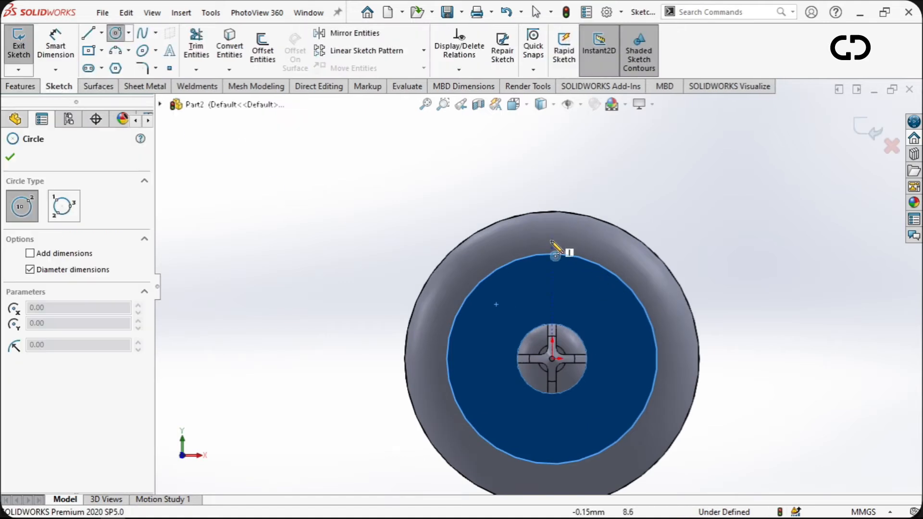
left_click(551, 211)
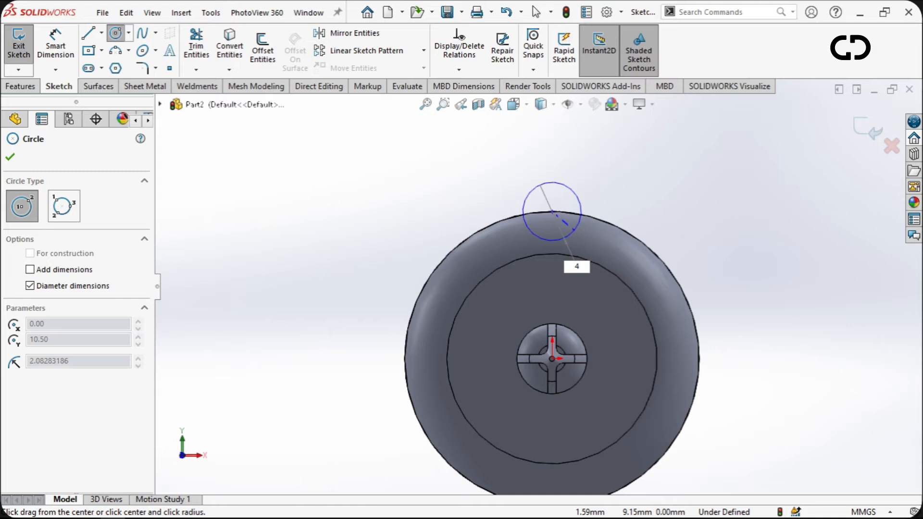
type("4")
key("Return")
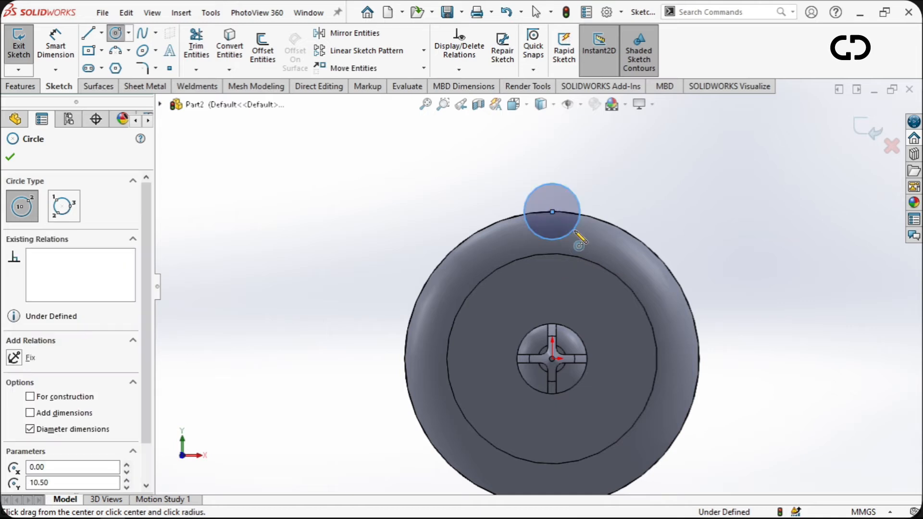
left_click(12, 156)
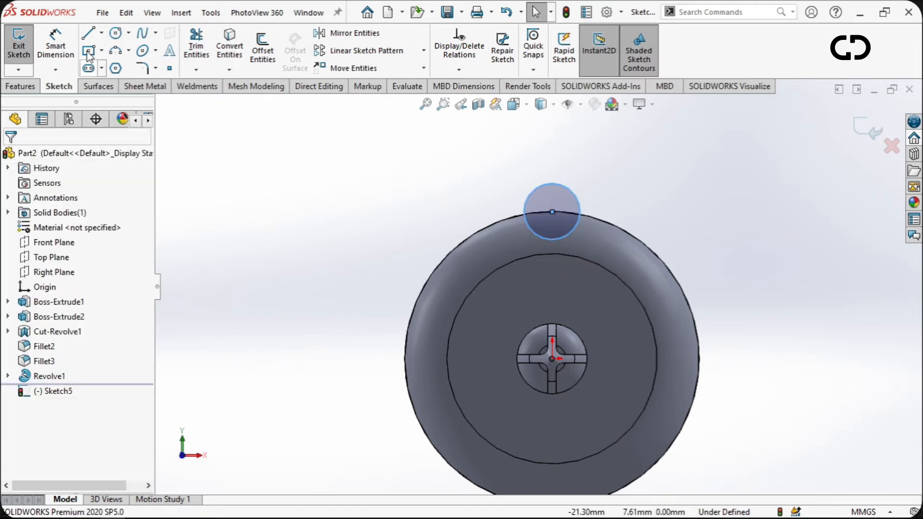
Step: Dimension the circle's diameter at 4 mm
left_click(32, 87)
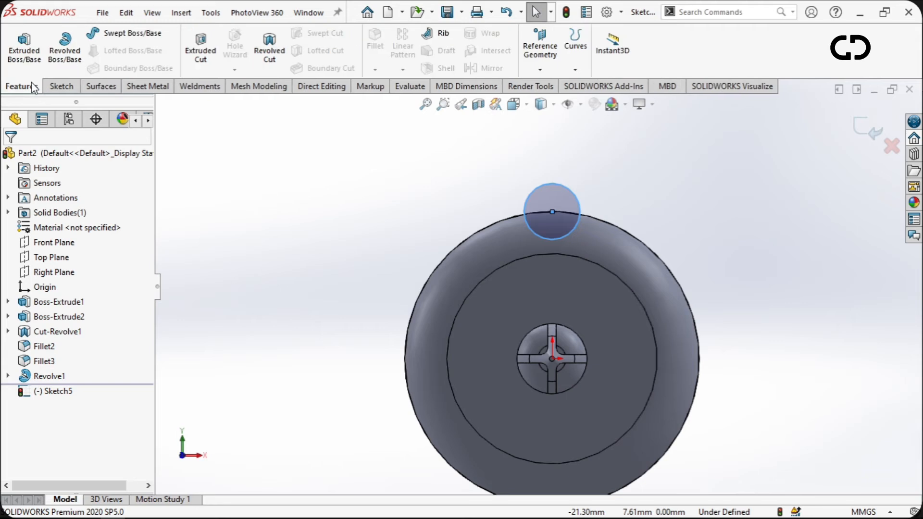
left_click(60, 86)
left_click(55, 46)
left_click(596, 197)
left_click(622, 175)
key("Return")
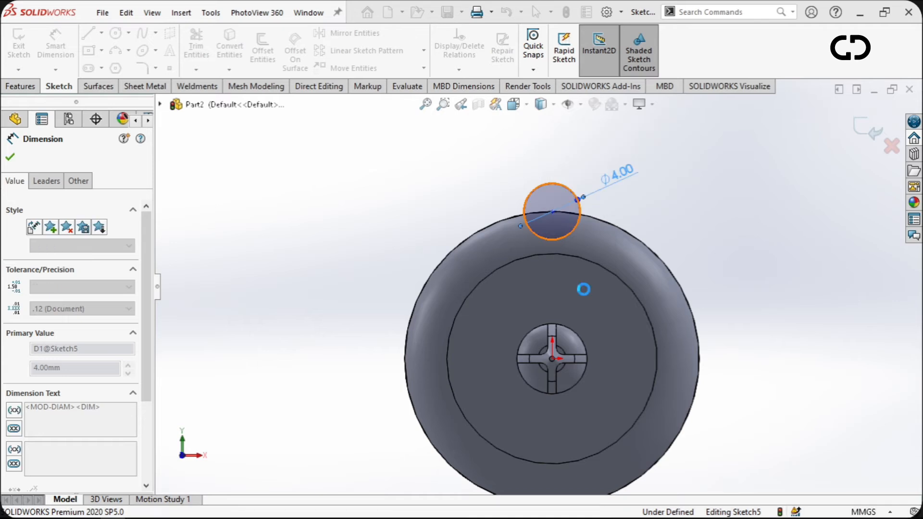
Step: Pattern the 4 mm circle circularly around the handle's centre with 8 equally spaced instances over 360 degrees
scroll(583, 283, "down", 2)
scroll(529, 269, "up", 5)
left_click(5, 154)
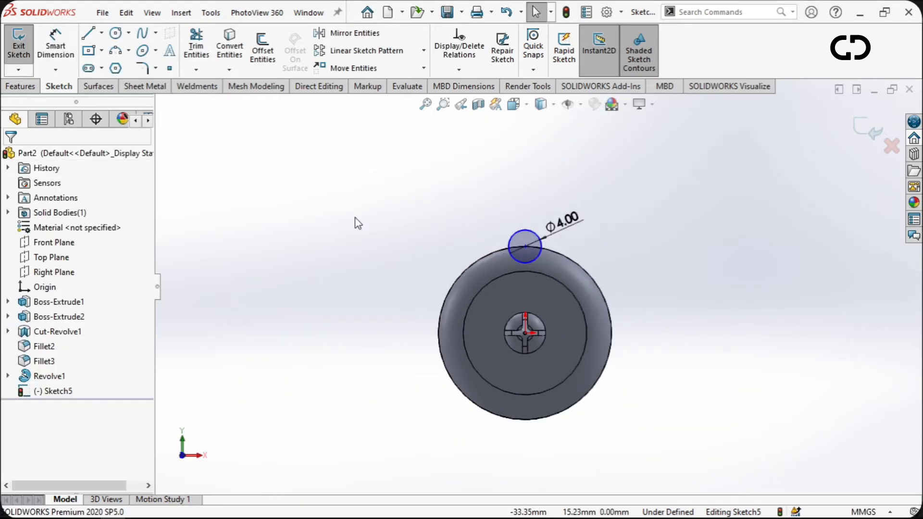
scroll(552, 276, "down", 4)
scroll(552, 279, "up", 4)
scroll(551, 278, "down", 3)
left_click(543, 187)
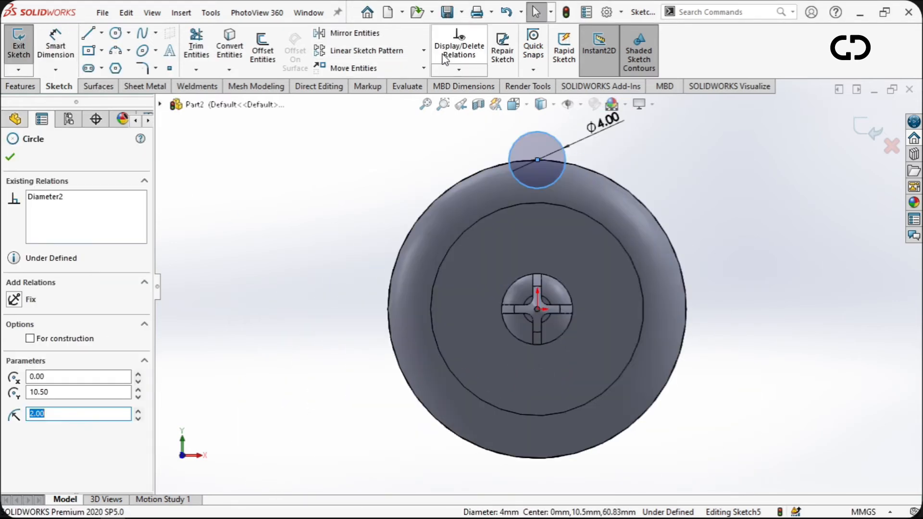
left_click(424, 50)
left_click(358, 82)
scroll(633, 211, "up", 2)
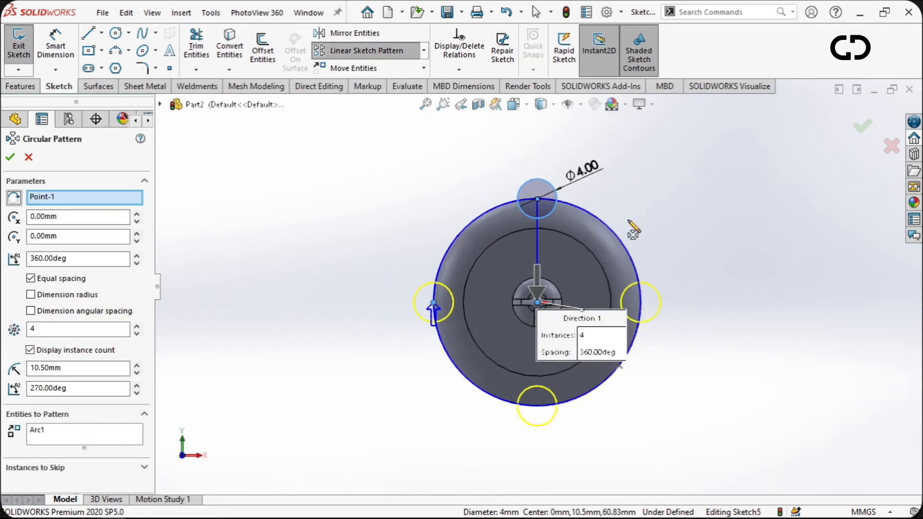
left_click(61, 331)
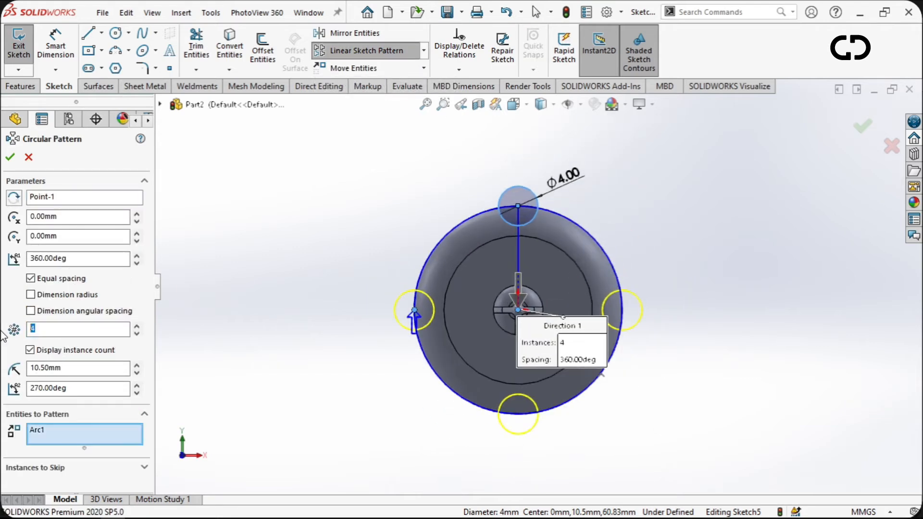
left_click(10, 158)
scroll(524, 289, "up", 2)
scroll(512, 280, "down", 3)
scroll(539, 259, "up", 2)
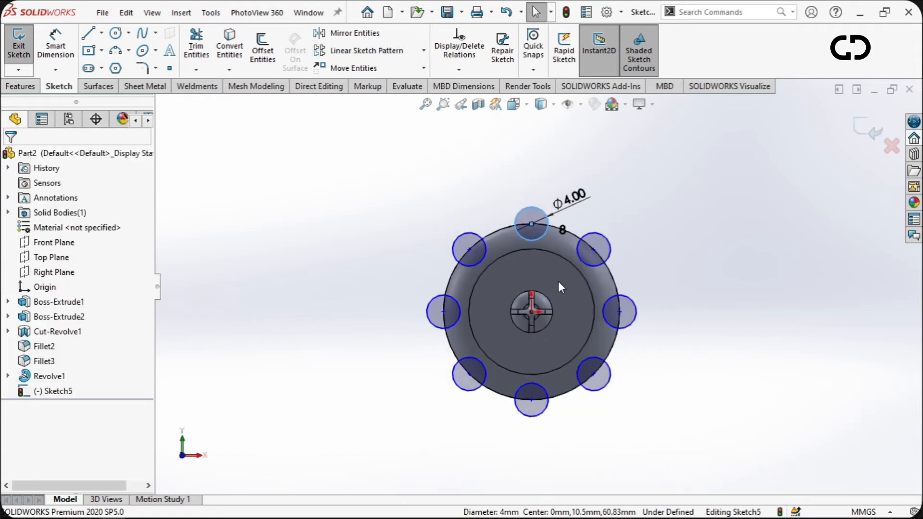
scroll(558, 283, "down", 1)
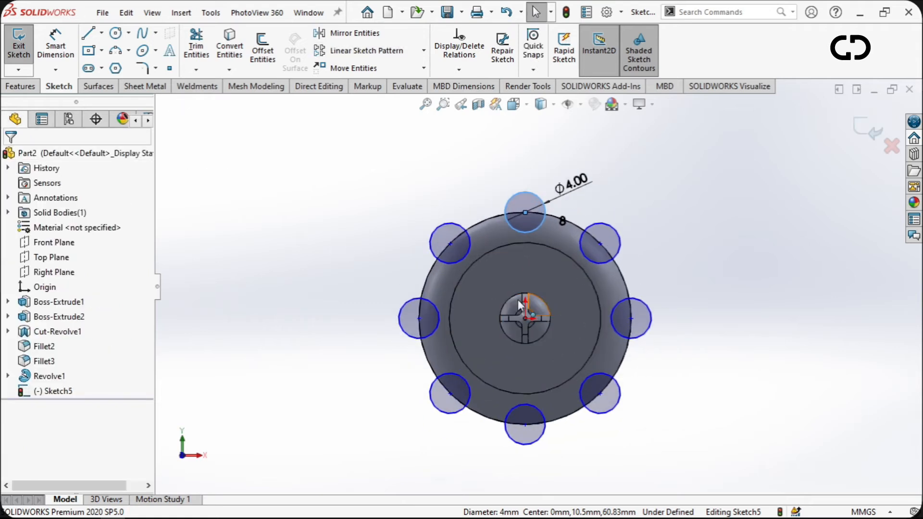
Step: Cut-extrude the eight circles 60 mm blind along the handle to form the grip grooves
left_click(21, 86)
left_click(201, 51)
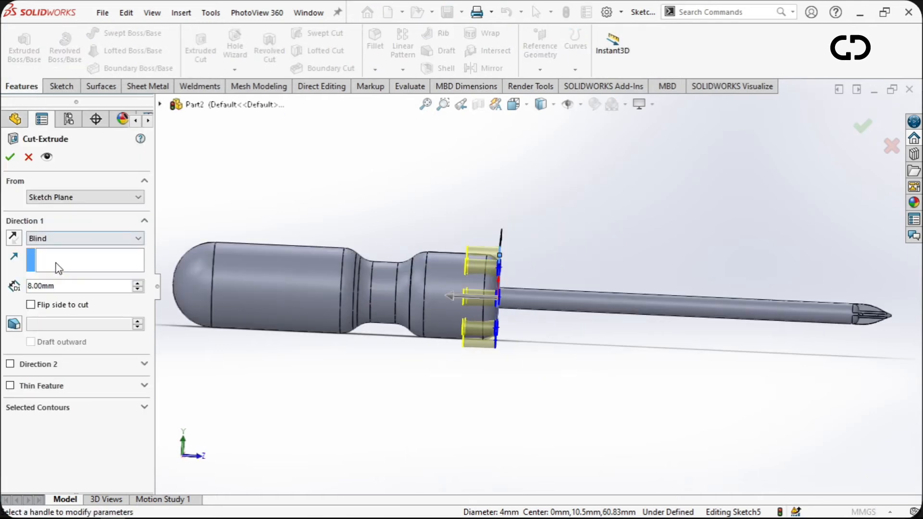
left_click_drag(72, 288, 24, 284)
type("60")
key("Return")
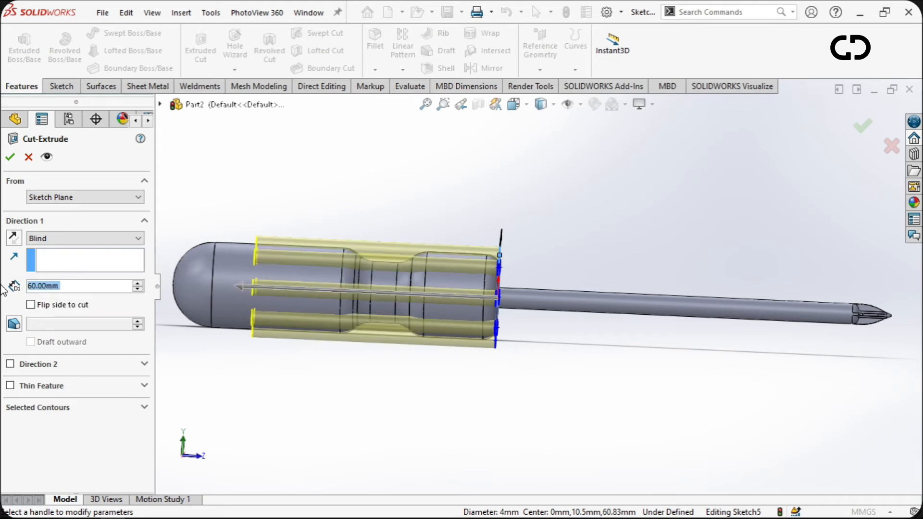
left_click(11, 157)
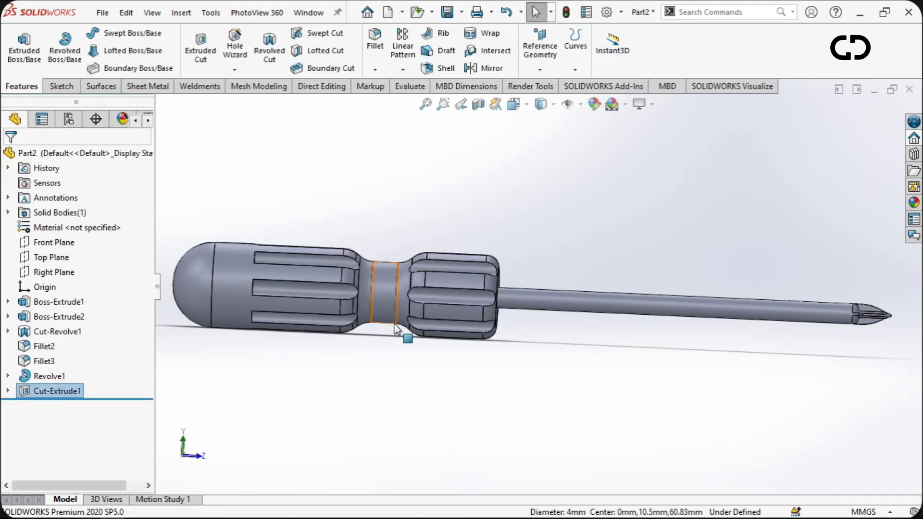
Step: Fillet the curved inner edges at the closed rear ends of all eight handle grooves with a 2 mm radius
middle_click_drag(427, 325, 522, 354)
scroll(567, 293, "down", 5)
left_click(571, 289)
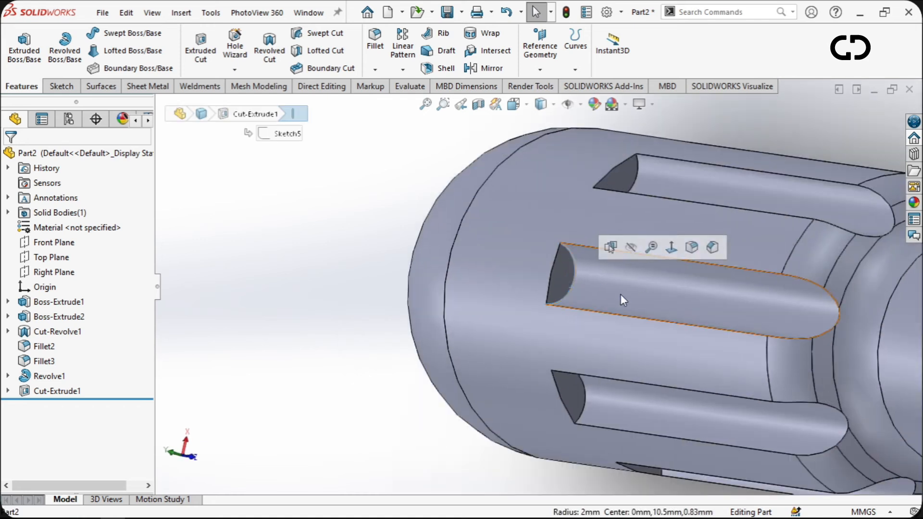
left_click(585, 391, "ctrl")
middle_click_drag(587, 439, 558, 154)
left_click(544, 284, "ctrl")
left_click(622, 232, "ctrl")
scroll(621, 233, "up", 5)
scroll(607, 224, "down", 5)
left_click(599, 229, "ctrl")
left_click(542, 262, "ctrl")
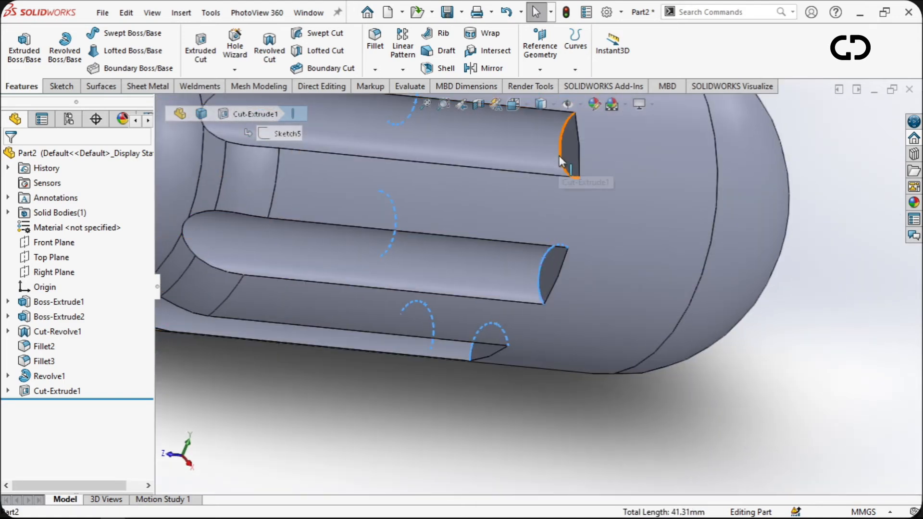
left_click(679, 116)
scroll(524, 232, "up", 5)
scroll(524, 232, "down", 3)
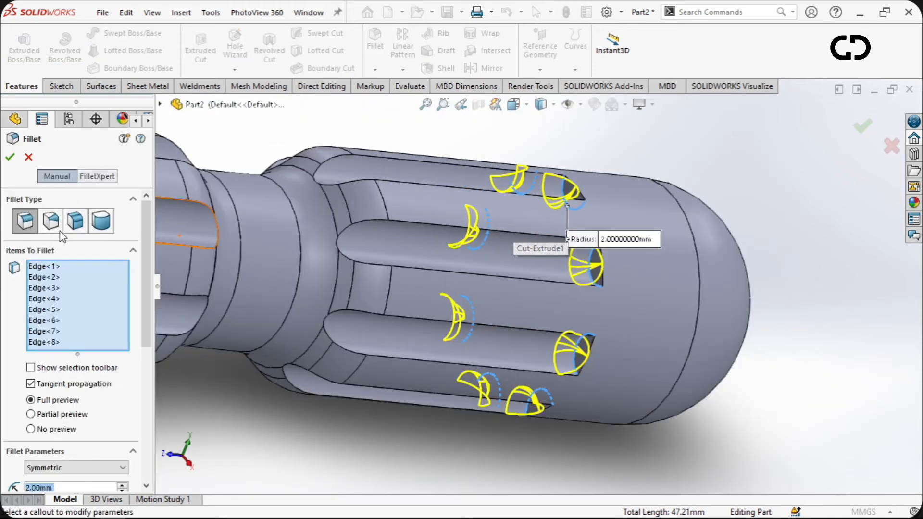
key("Return")
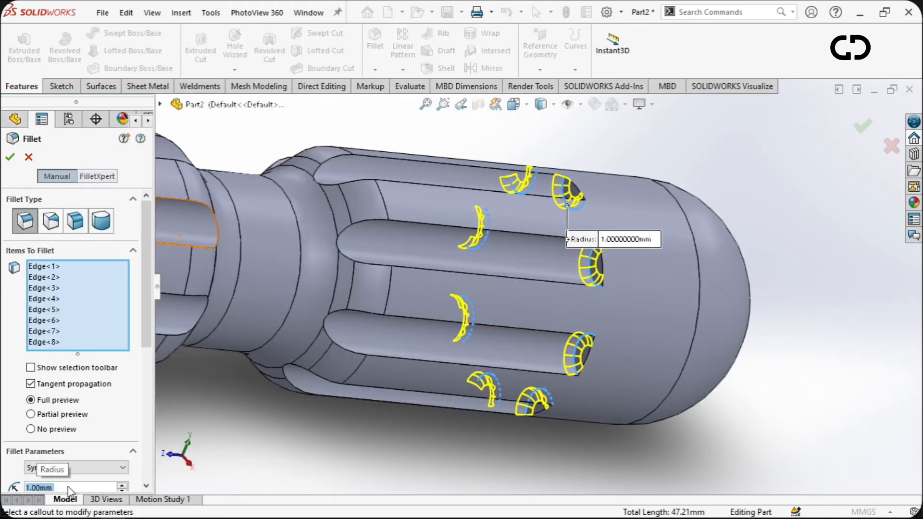
type("2")
key("Return")
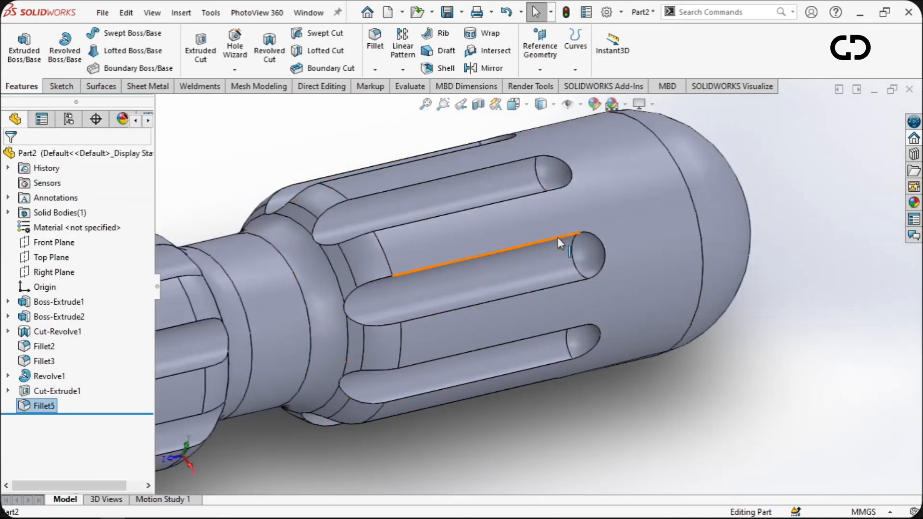
Step: Set up a 1 mm fillet on the long edges of all eight grooves in the handle's rear section
left_click(558, 238)
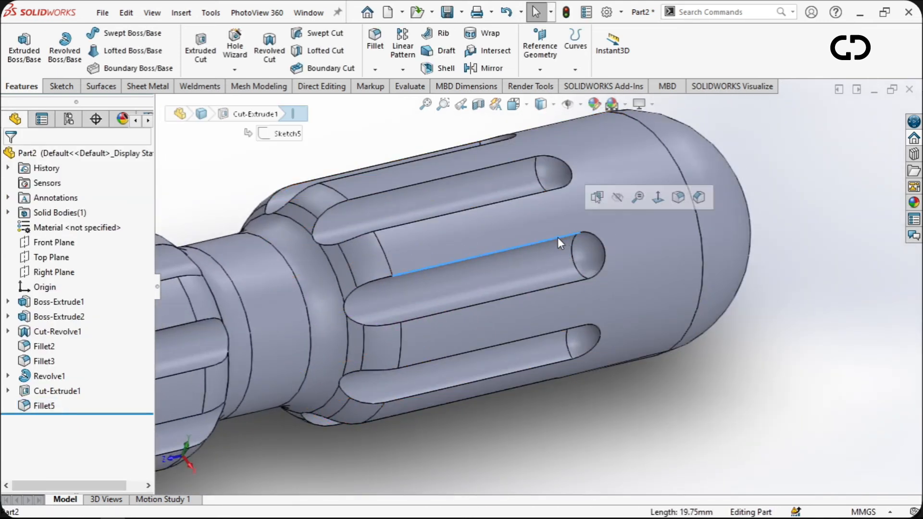
left_click(678, 197)
type("1")
key("Return")
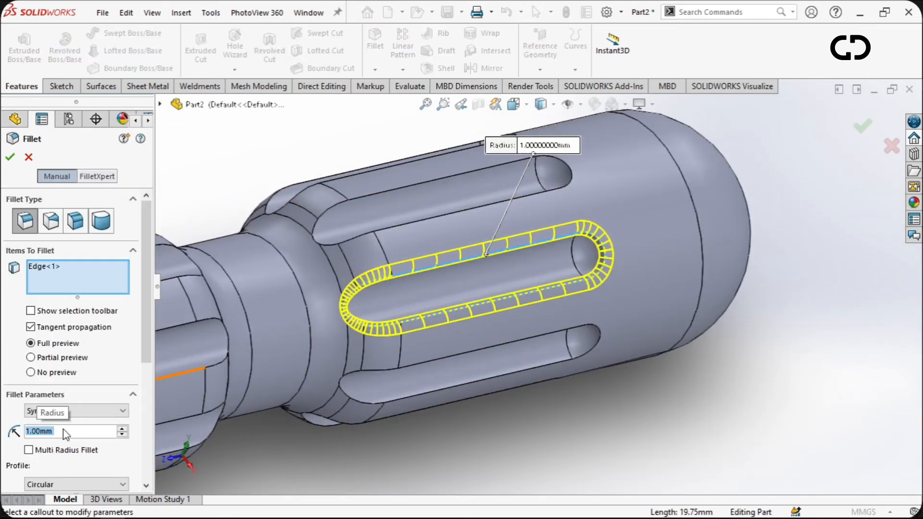
left_click(413, 224)
middle_click_drag(407, 225, 435, 231)
left_click(427, 206)
left_click(376, 208)
scroll(377, 210, "down", 1)
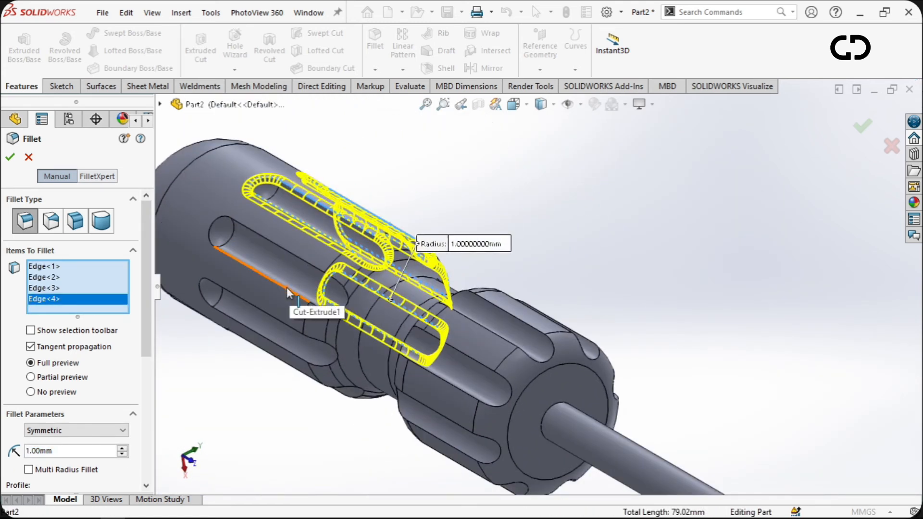
left_click(287, 293)
left_click(278, 356)
middle_click_drag(278, 357, 397, 211)
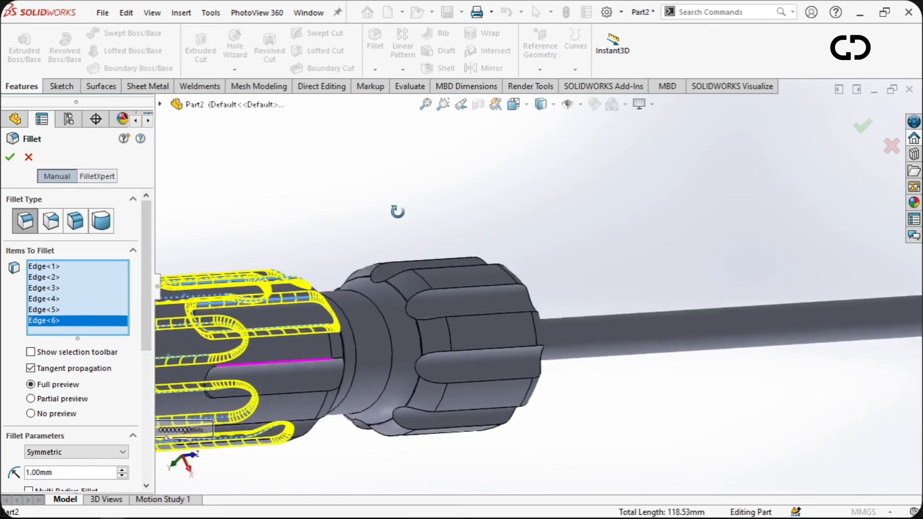
left_click(291, 365)
middle_click_drag(329, 406, 349, 208)
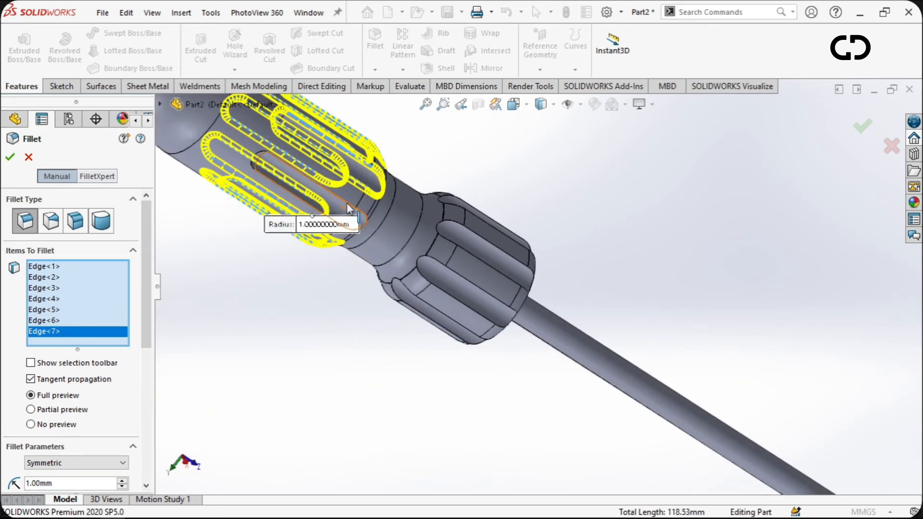
left_click(349, 208)
Step: Add the edges of the eight grooves in the handle's front section to the 1 mm fillet and apply it
left_click(482, 261)
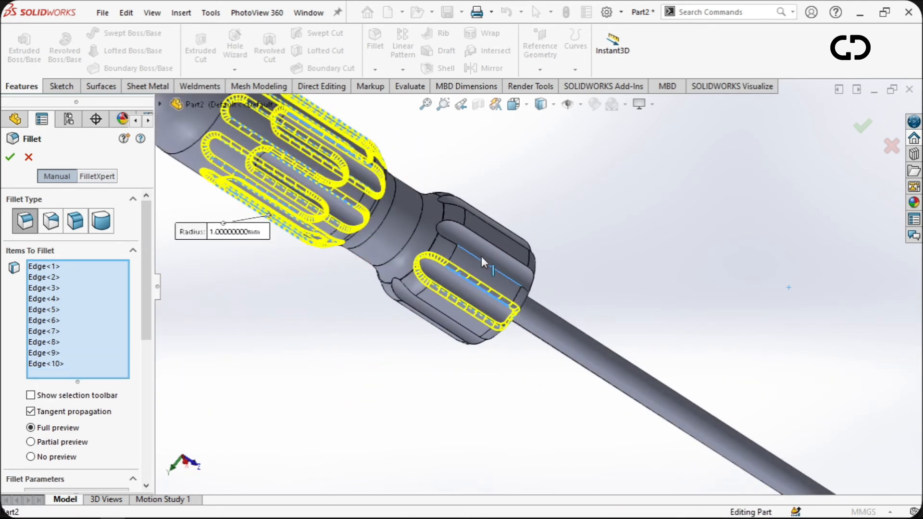
left_click(490, 236)
left_click(447, 326)
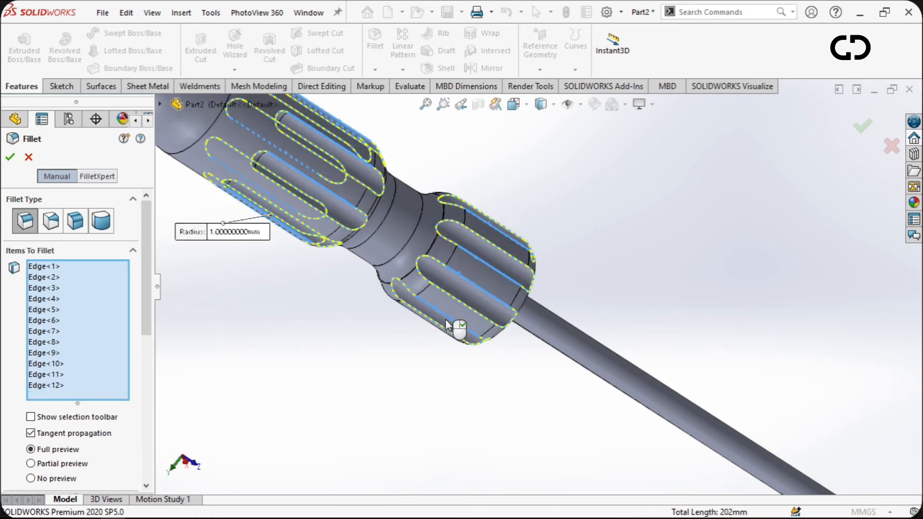
middle_click_drag(447, 323, 518, 236)
left_click(434, 342)
left_click(384, 341)
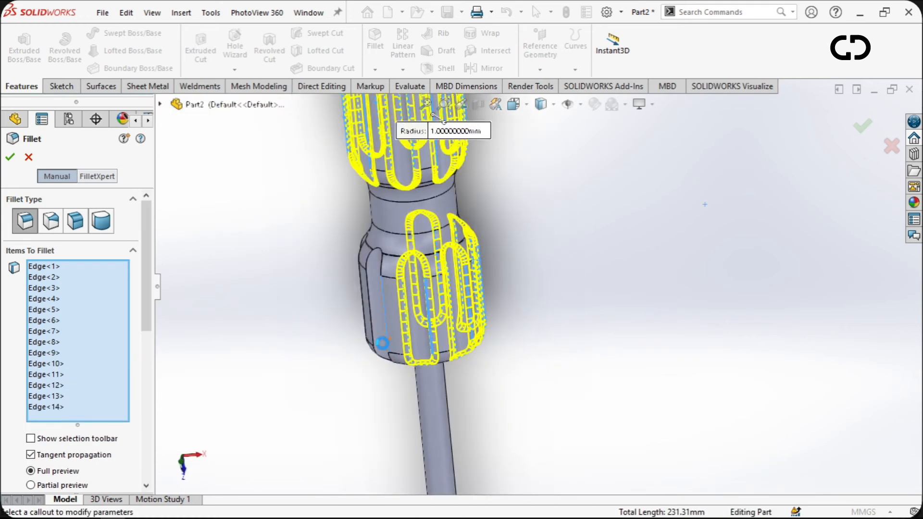
middle_click_drag(431, 357, 486, 358)
left_click(365, 332)
middle_click_drag(426, 369, 374, 364)
left_click(390, 360)
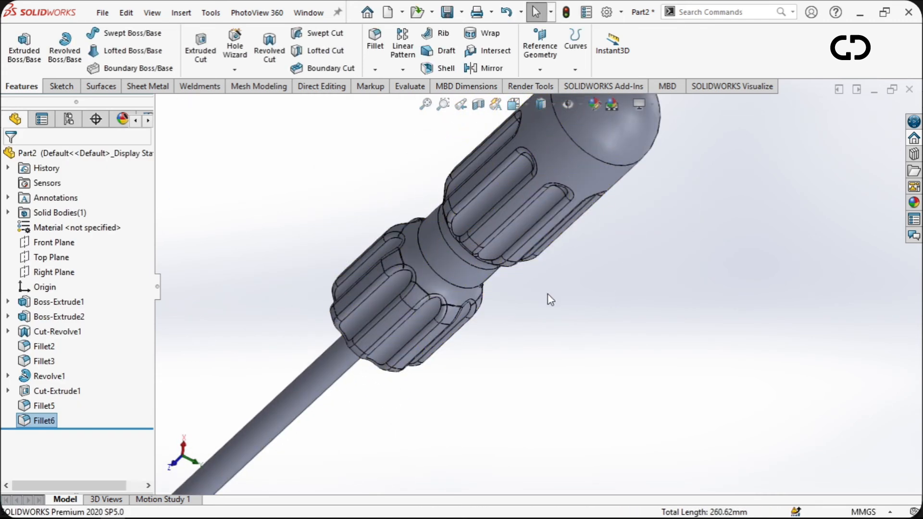
Step: Switch the model's display style to shaded without edges
scroll(494, 278, "up", 3)
middle_click_drag(494, 277, 546, 231)
scroll(558, 316, "up", 3)
scroll(551, 170, "down", 2)
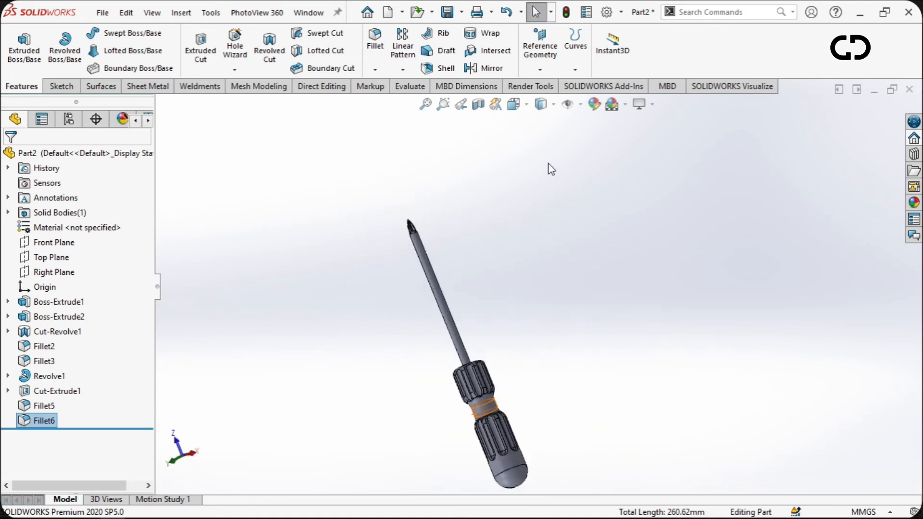
left_click(542, 142)
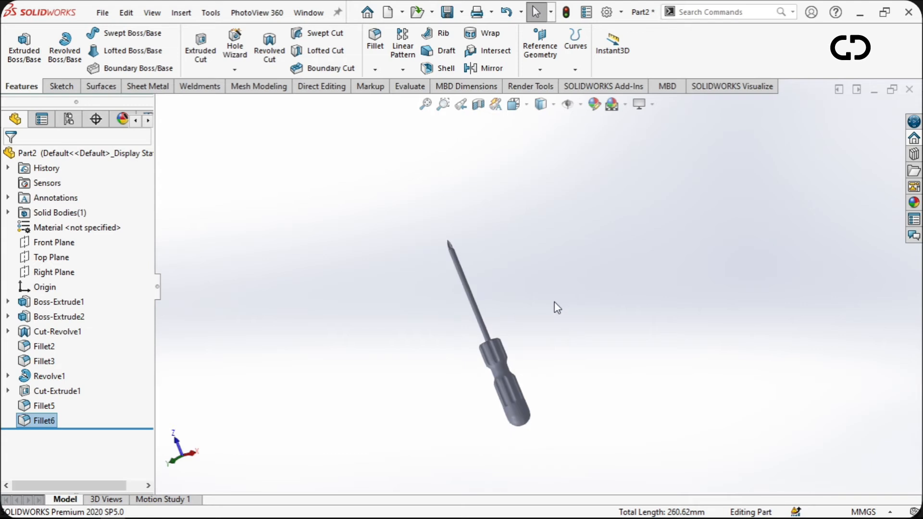
Step: Examine the shaded screwdriver's handle, filleted grooves, shaft and tip from several sides
mouse_move(561, 336)
middle_mouse_down()
mouse_move(349, 350)
mouse_move(466, 336)
mouse_move(509, 200)
mouse_move(426, 214)
mouse_move(493, 199)
middle_mouse_up()
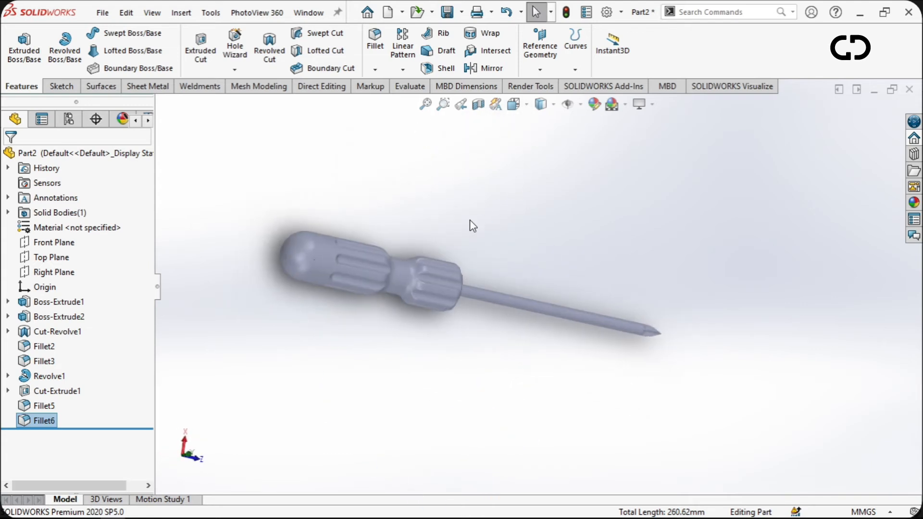
scroll(434, 243, "down", 5)
scroll(434, 243, "up", 4)
middle_click_drag(569, 354, 518, 294)
scroll(583, 321, "up", 2)
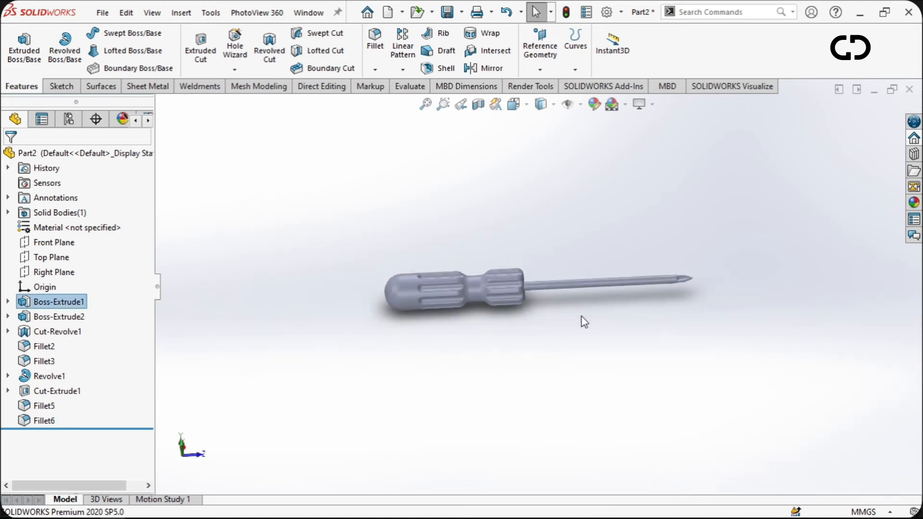
middle_click_drag(583, 322, 380, 368)
scroll(595, 291, "down", 6)
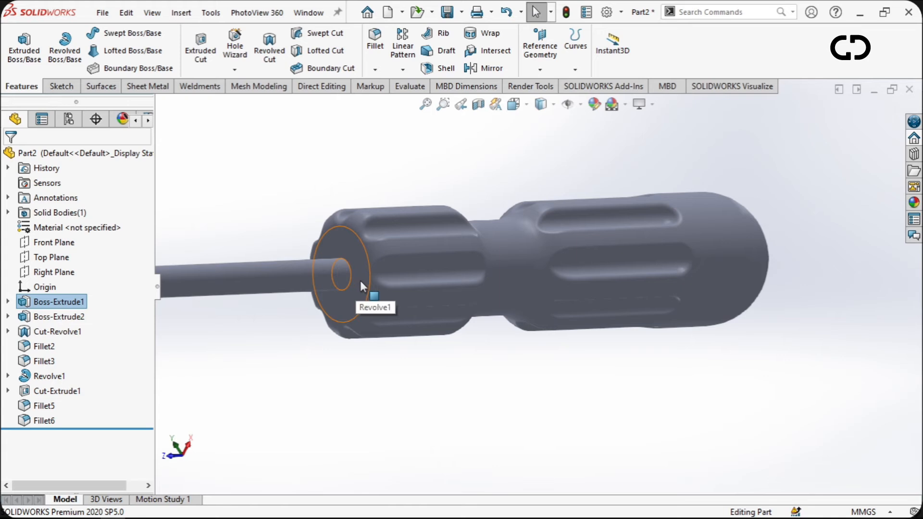
scroll(359, 284, "up", 4)
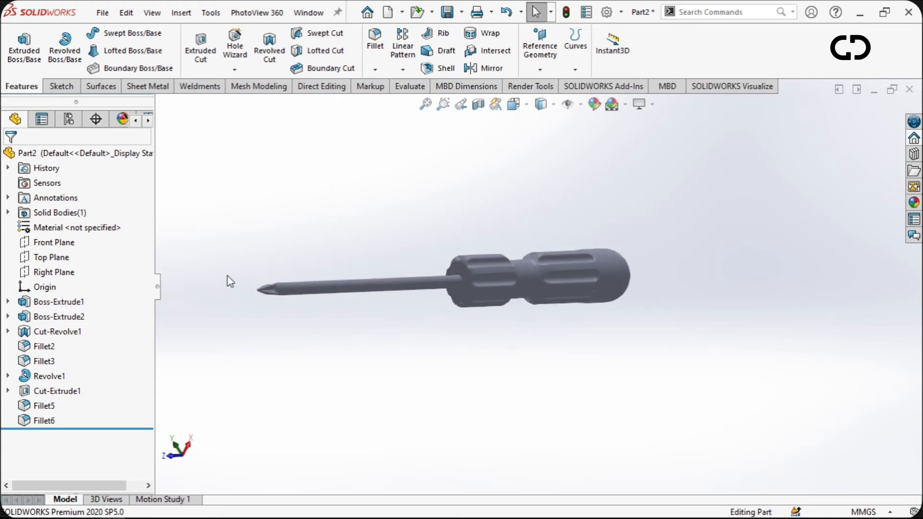
scroll(451, 286, "up", 2)
scroll(384, 292, "down", 2)
Step: Select the five features forming the shaft and tip: Boss-Extrude1, Boss-Extrude2, Cut-Revolve1, Fillet2 and Fillet3
left_click(406, 290)
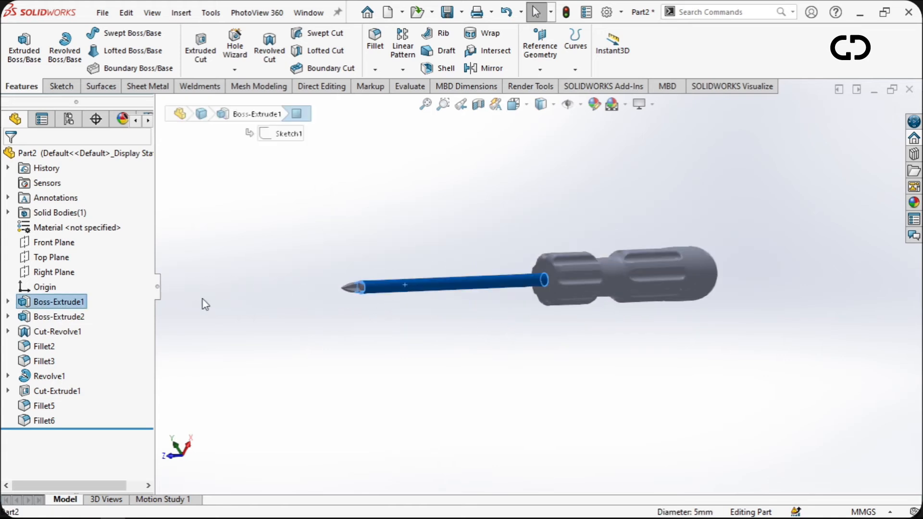
left_click(67, 317)
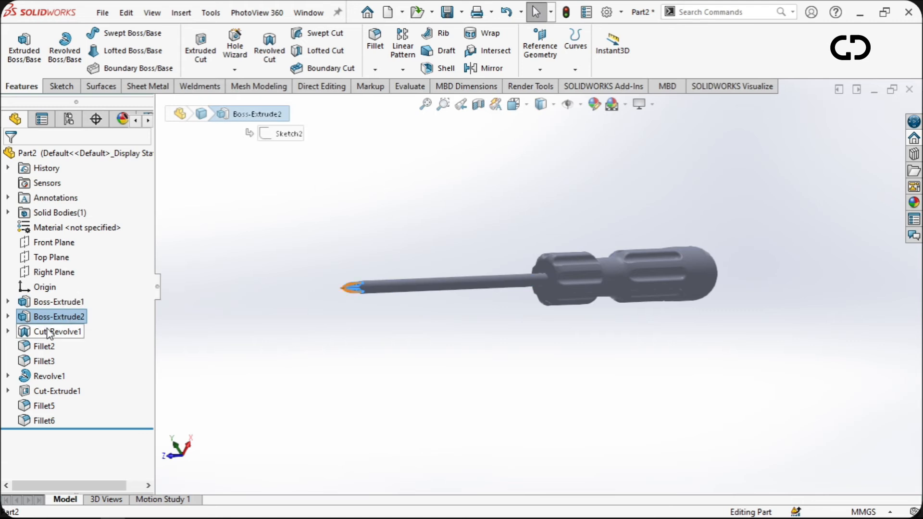
left_click(43, 302, "ctrl")
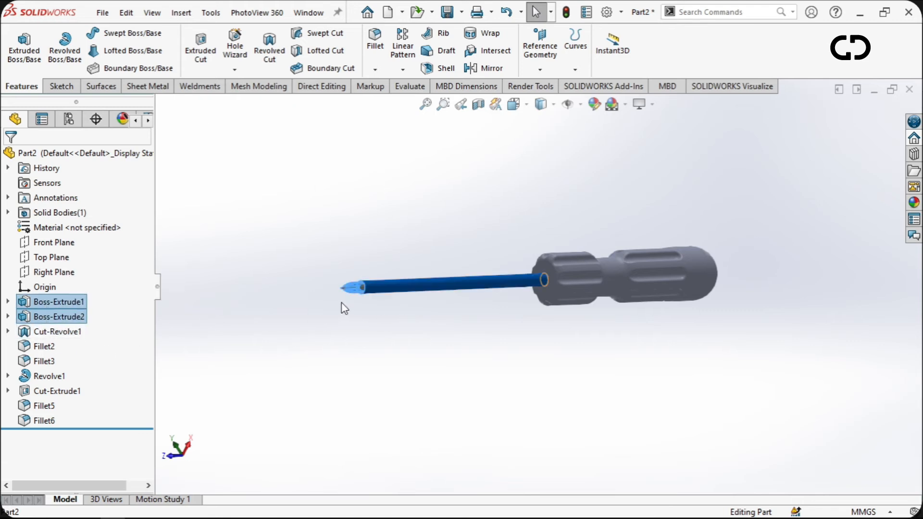
left_click(38, 347)
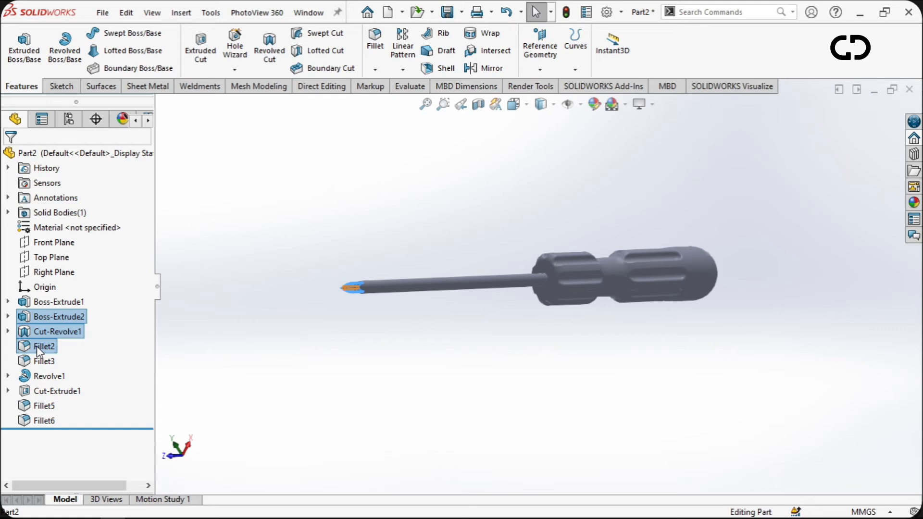
left_click(39, 361, "shift")
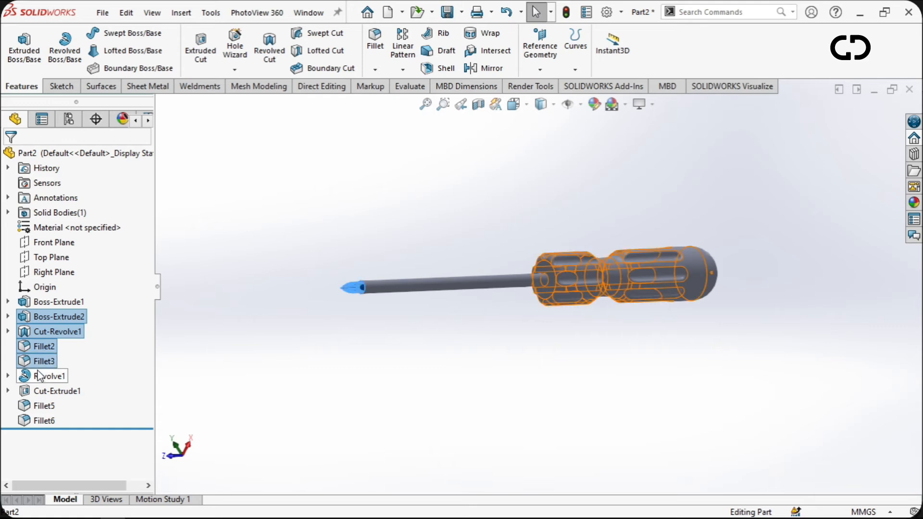
middle_click_drag(759, 305, 679, 334)
left_click(36, 302, "shift")
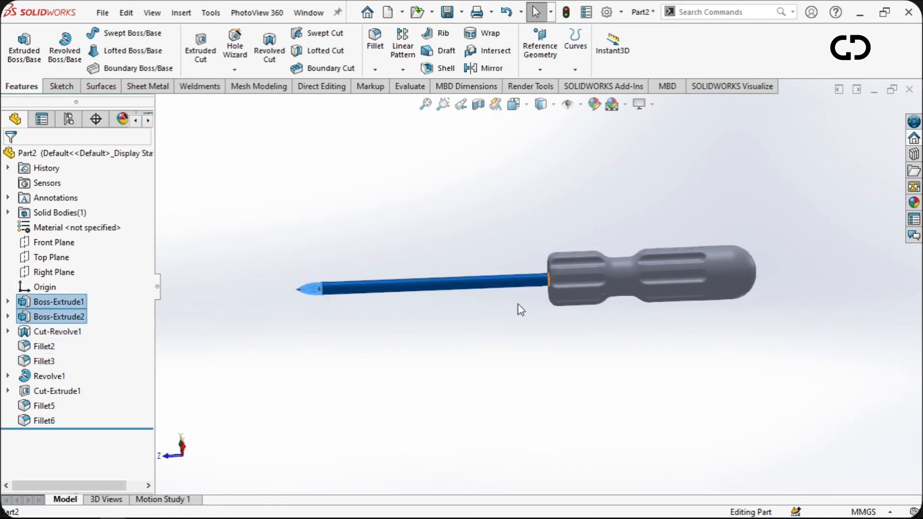
scroll(298, 294, "down", 6)
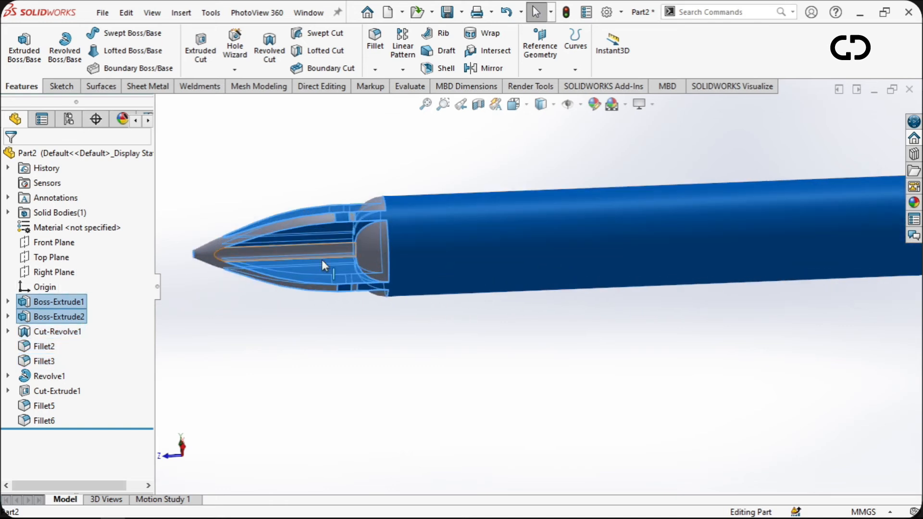
left_click(44, 363, "shift")
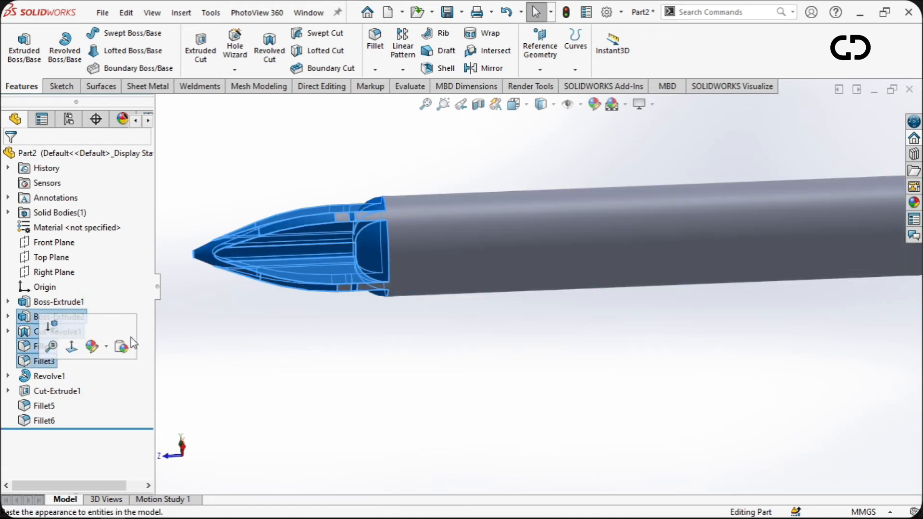
left_click(61, 302, "ctrl")
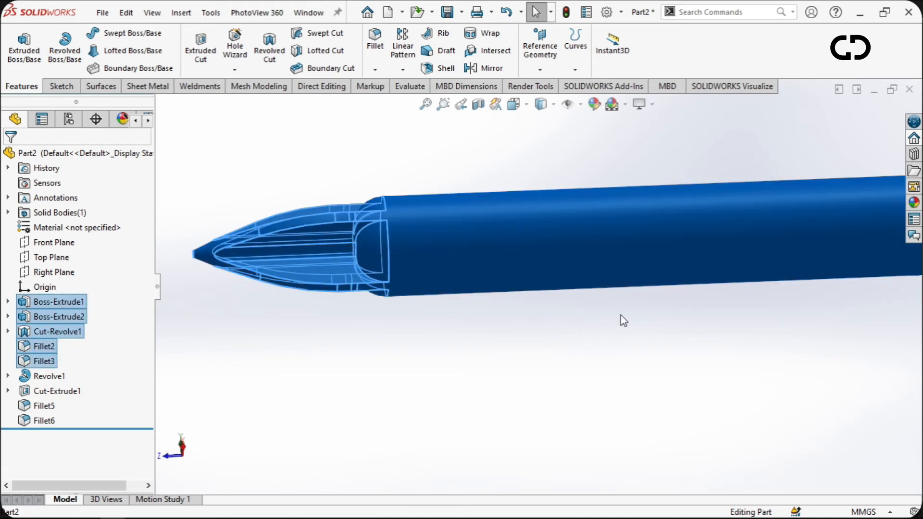
scroll(712, 259, "up", 5)
middle_click_drag(731, 290, 586, 213)
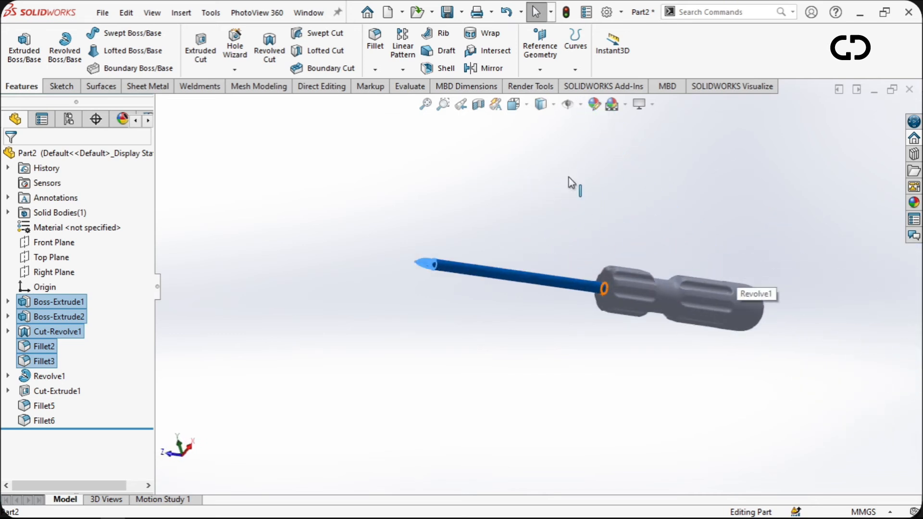
Step: Start editing the appearance of the selected shaft and tip features and show the steel appearances among the metals
left_click(568, 104)
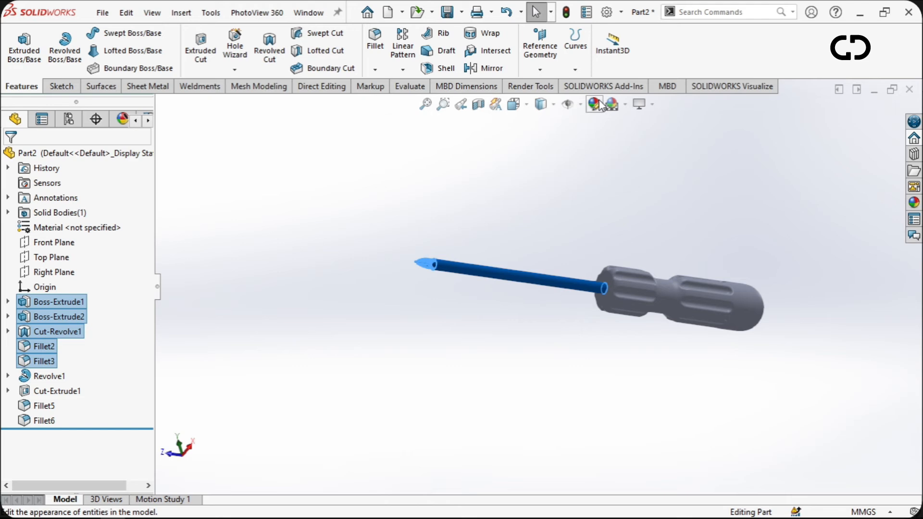
left_click(594, 103)
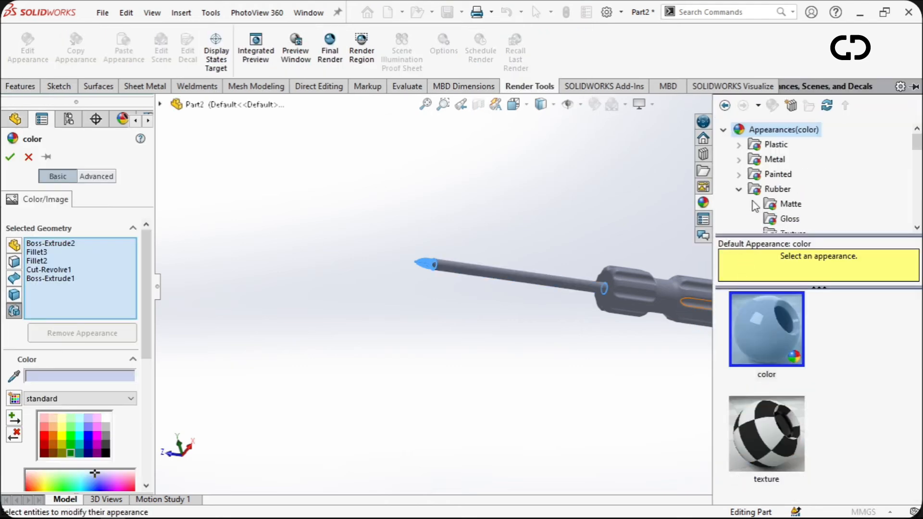
left_click(740, 146)
left_click(739, 131)
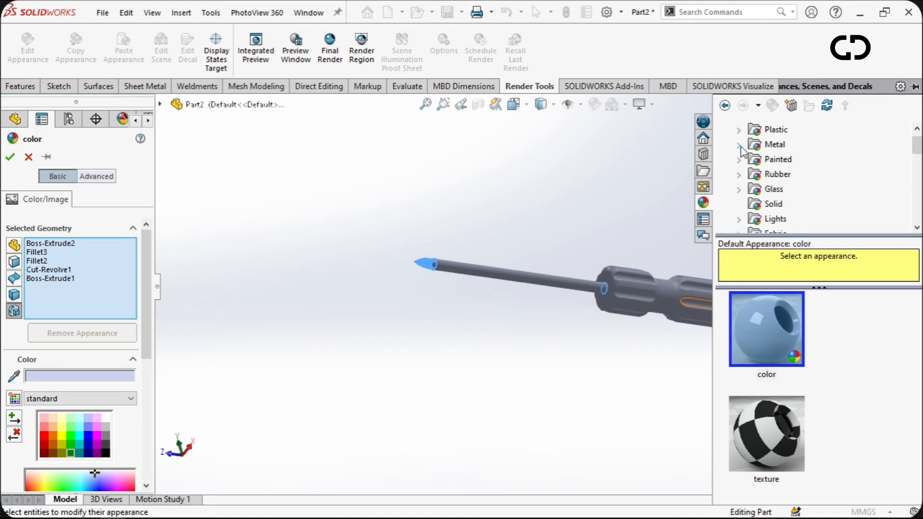
left_click(740, 146)
left_click(790, 146)
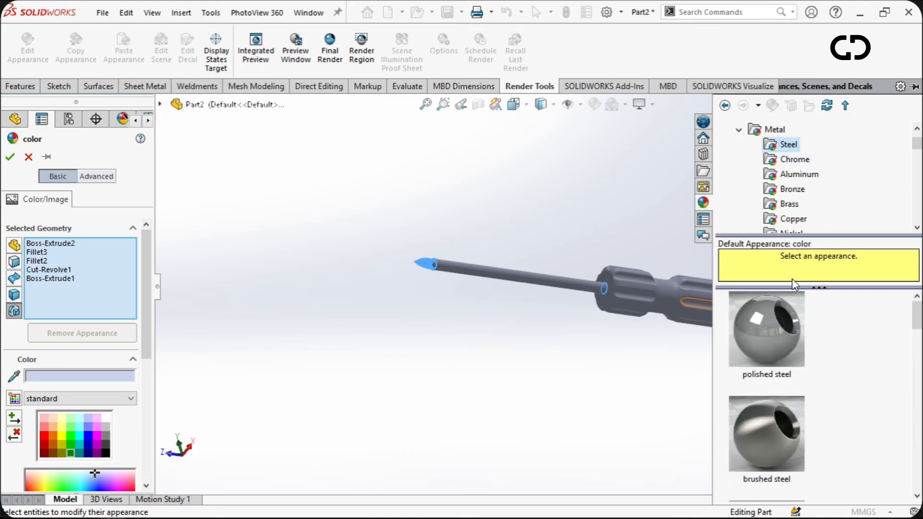
Step: Browse the other metal appearances, including those for iron, for a finish suited to the shaft
scroll(793, 230, "down", 1)
scroll(792, 230, "up", 1)
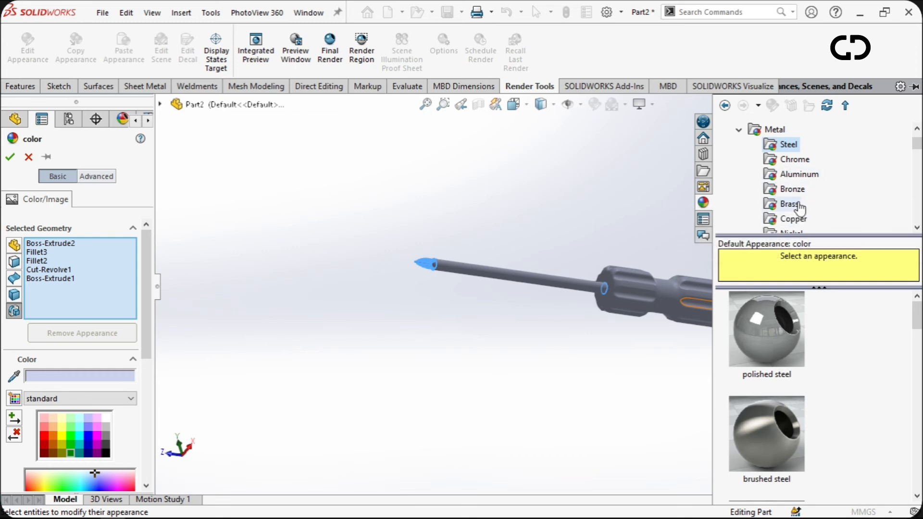
scroll(793, 205, "down", 4)
scroll(791, 205, "up", 1)
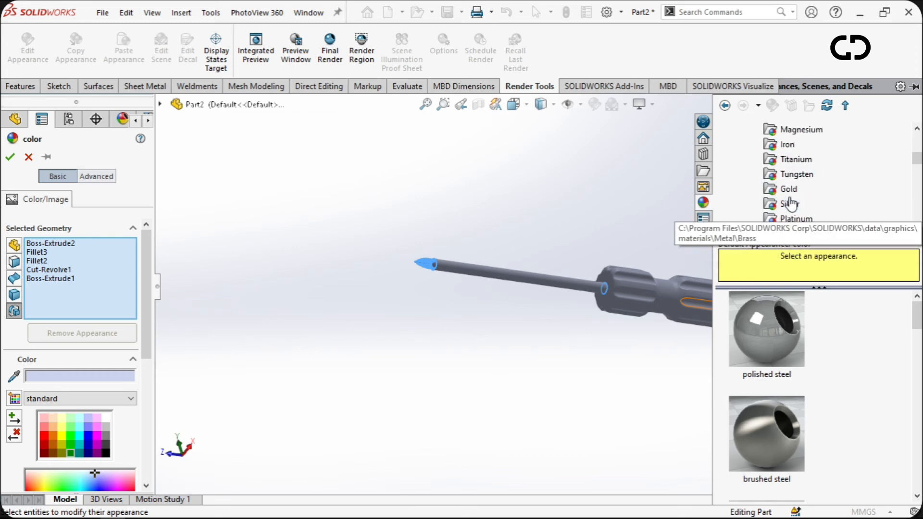
left_click(787, 144)
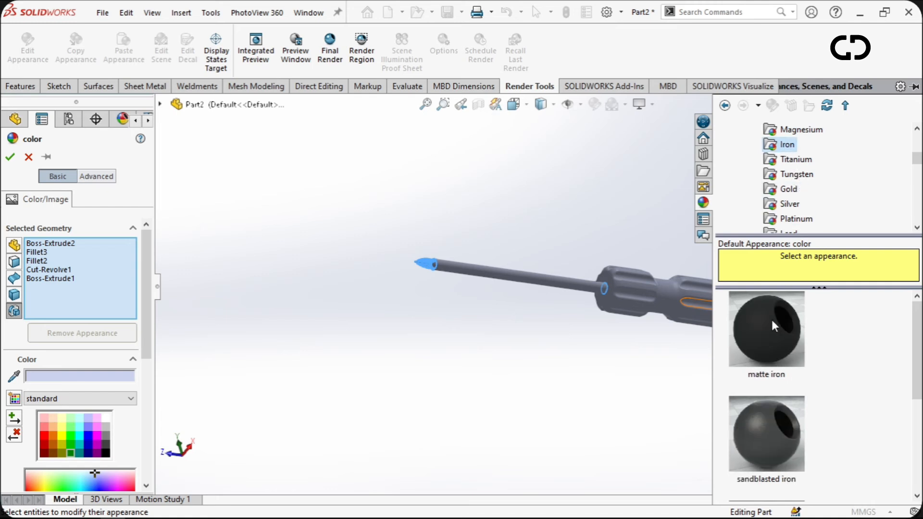
scroll(765, 380, "down", 3)
scroll(766, 381, "up", 3)
scroll(782, 166, "up", 4)
Step: Apply the polished steel appearance in white to the shaft and tip features
left_click(781, 174)
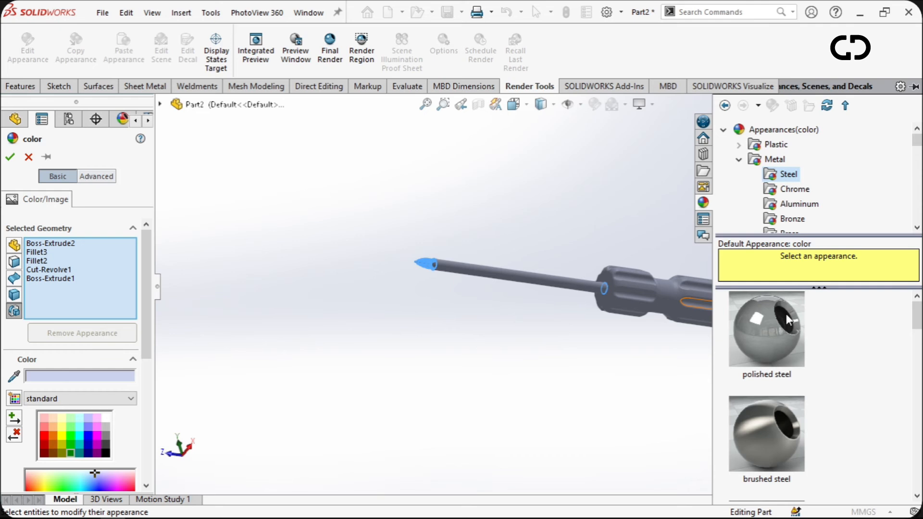
left_click(767, 349)
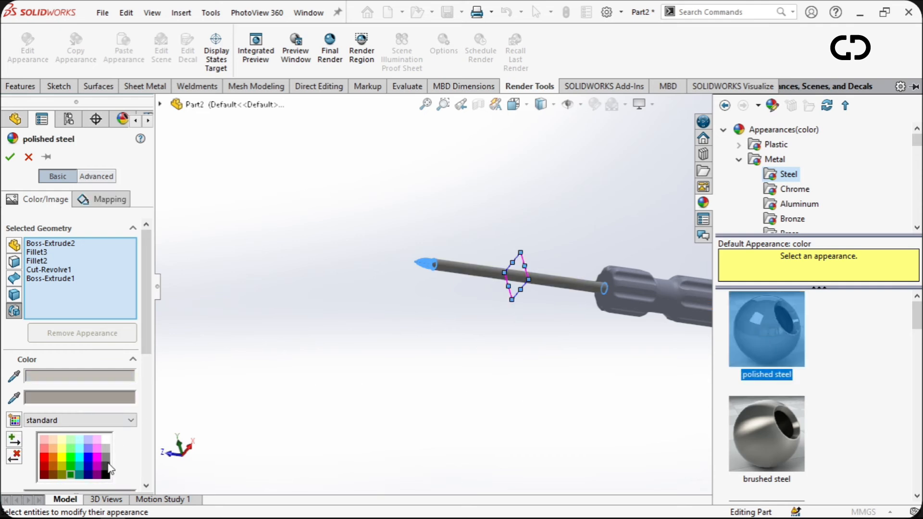
left_click(106, 440)
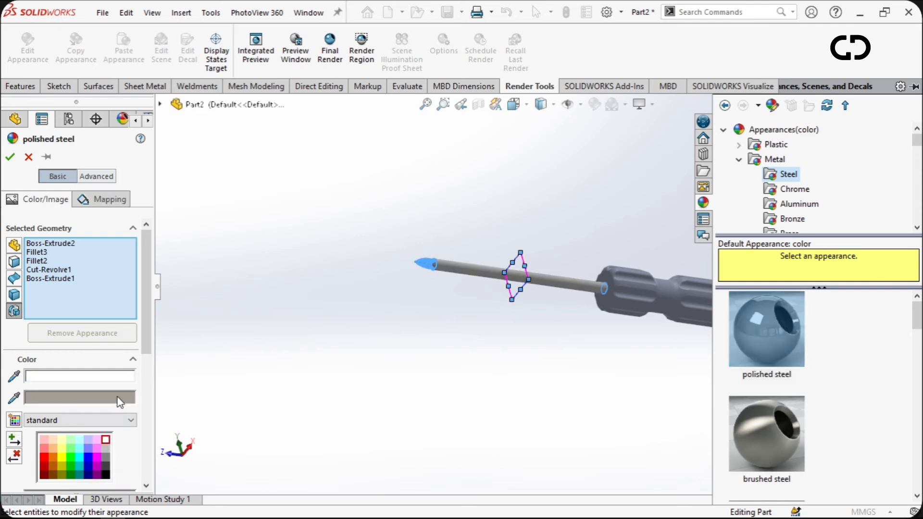
left_click(29, 156)
Step: Select the handle features Revolve1, Cut-Extrude1, Fillet5 and Fillet6 and start editing their appearance with the appearance library shown
middle_click_drag(426, 330, 537, 302)
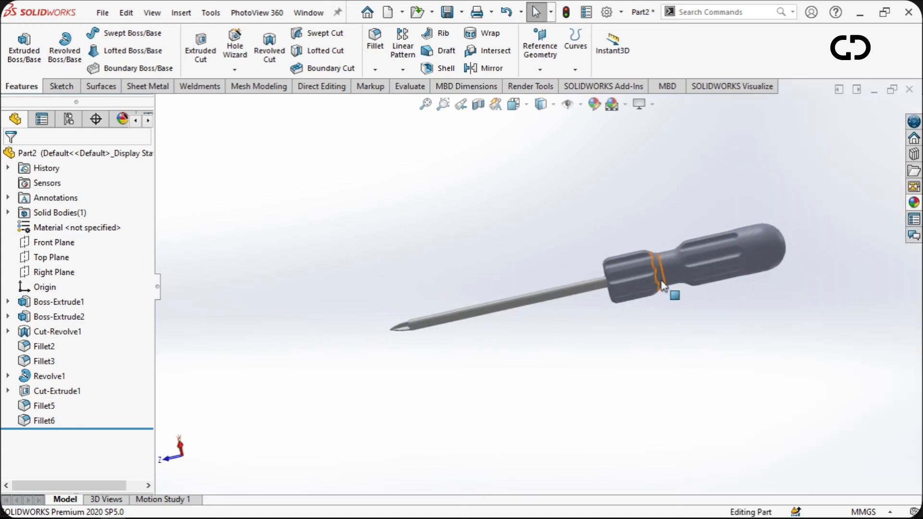
left_click(31, 421)
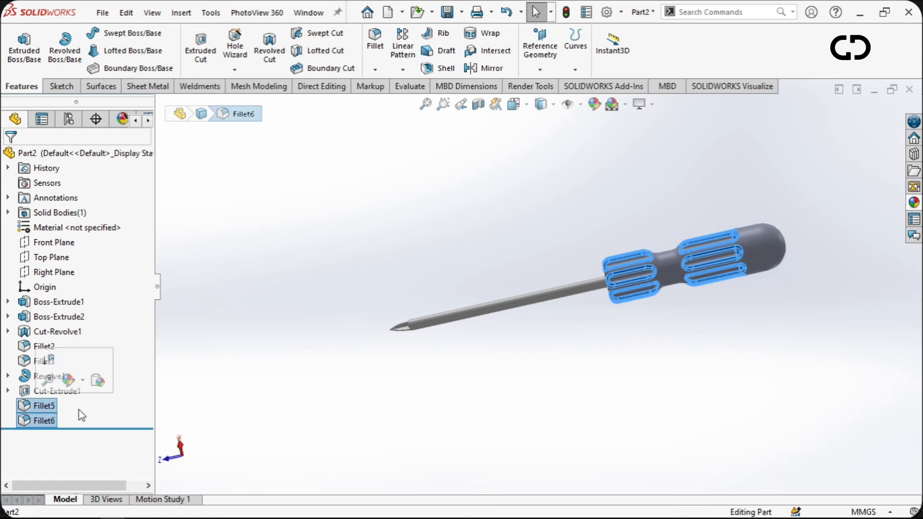
left_click(41, 391, "ctrl")
left_click(38, 376, "ctrl")
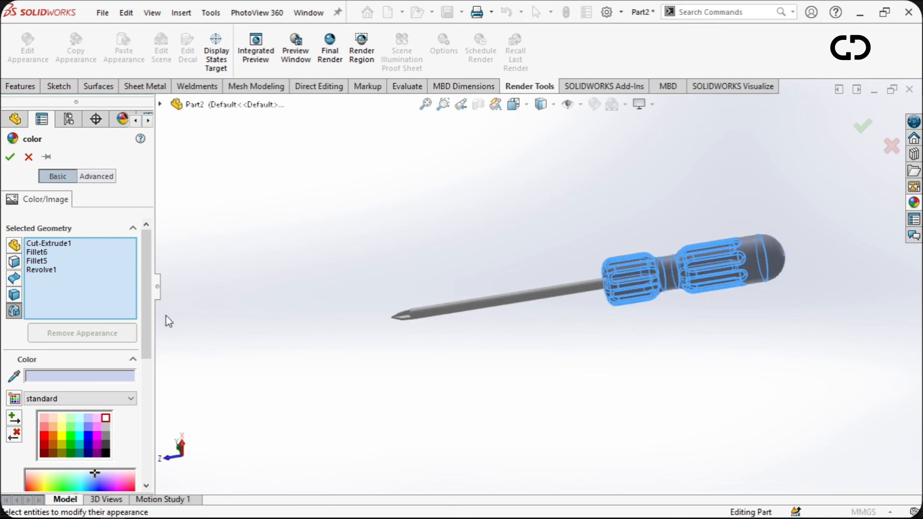
scroll(658, 273, "up", 4)
scroll(602, 261, "down", 3)
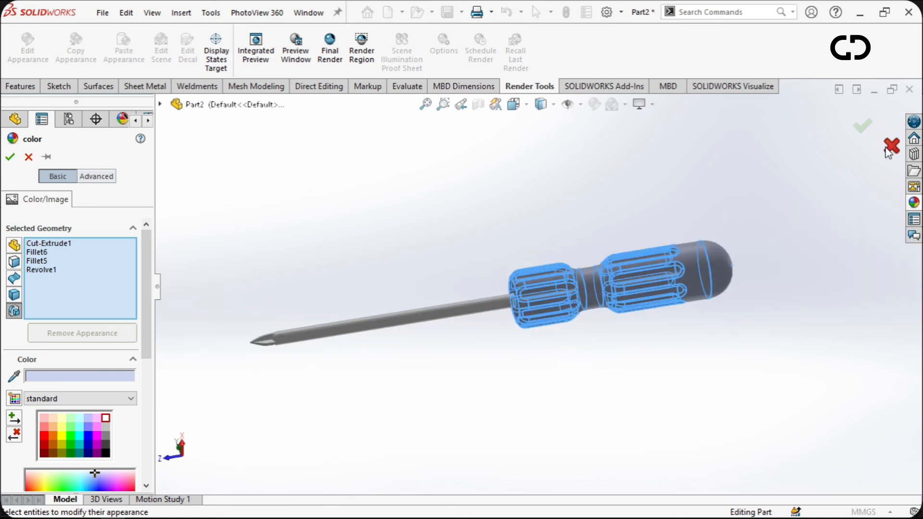
left_click(915, 202)
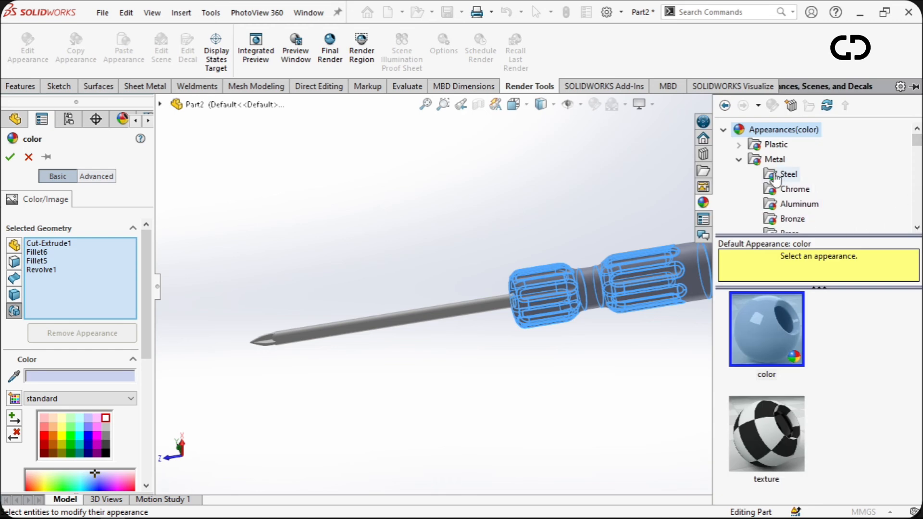
Step: Apply the polished teak 2d wood appearance to the selected handle features
left_click(743, 160)
left_click(739, 189)
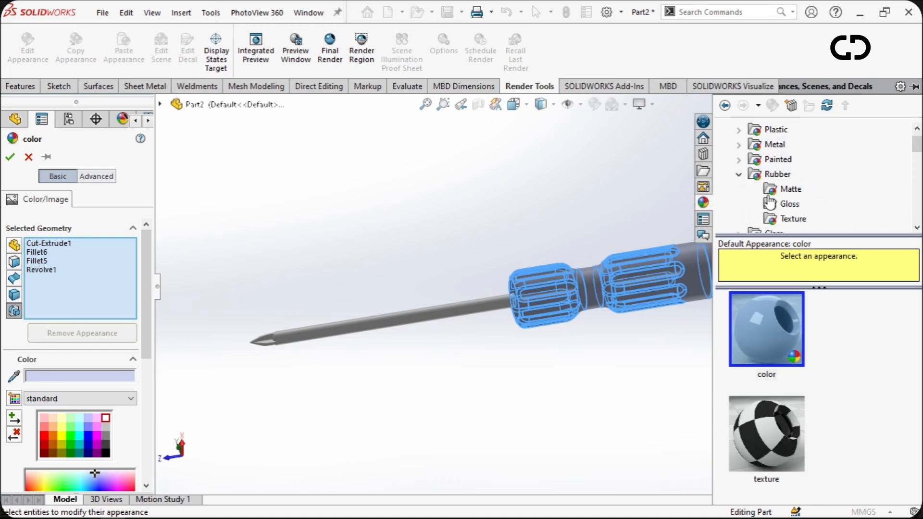
scroll(760, 176, "down", 1)
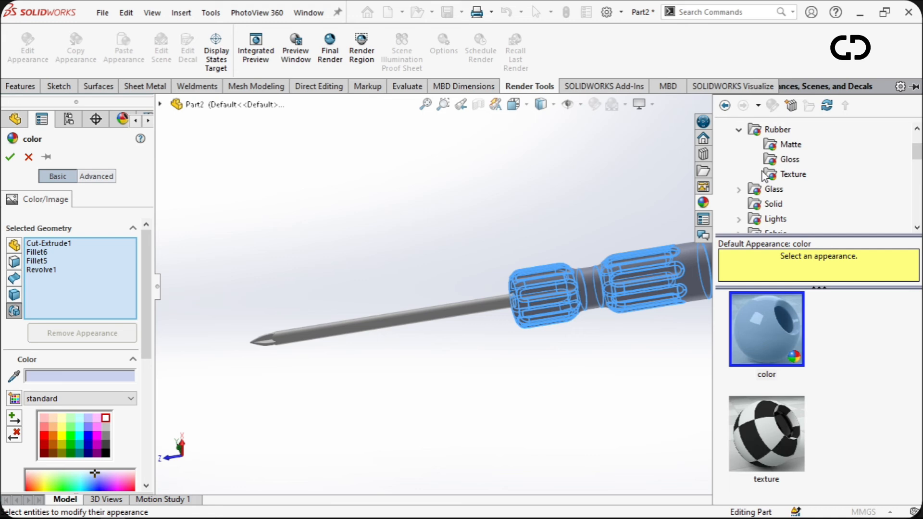
left_click(739, 131)
scroll(764, 184, "down", 4)
scroll(775, 188, "up", 2)
left_click(790, 130)
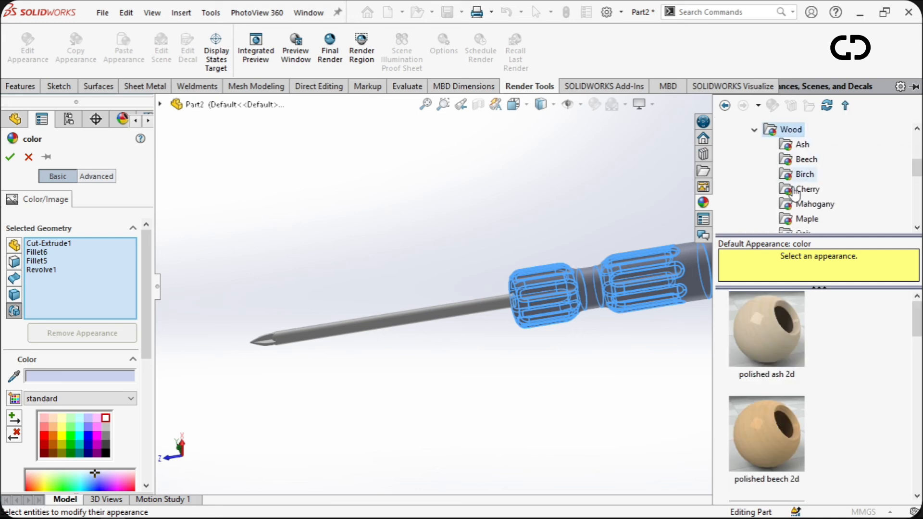
scroll(769, 358, "down", 5)
left_click(770, 353)
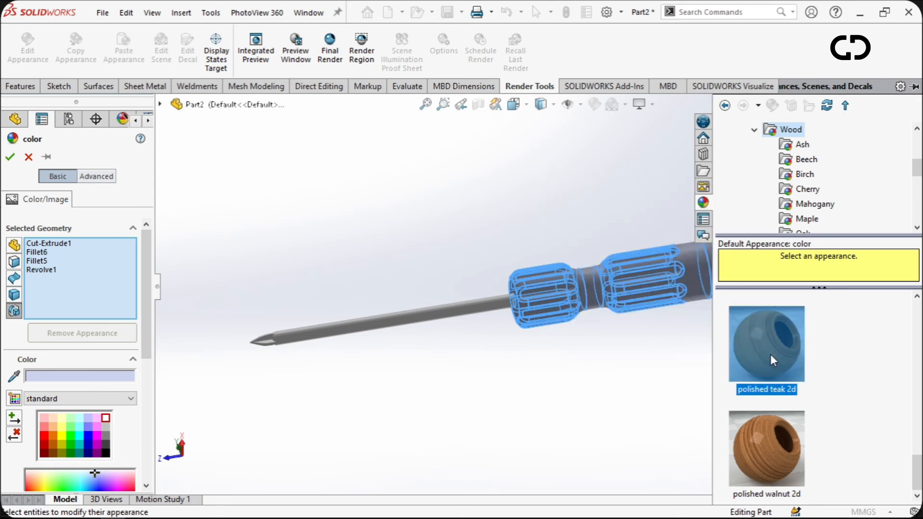
left_click(764, 451)
left_click(766, 390)
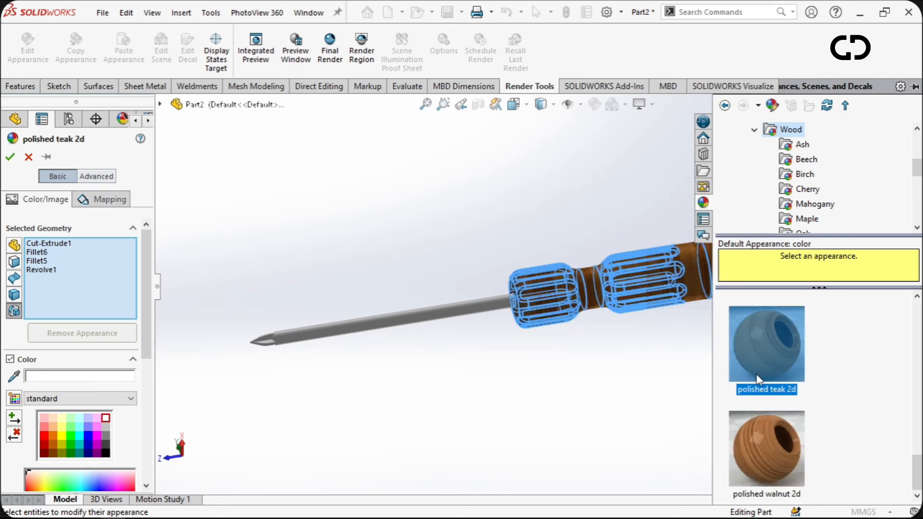
left_click(10, 157)
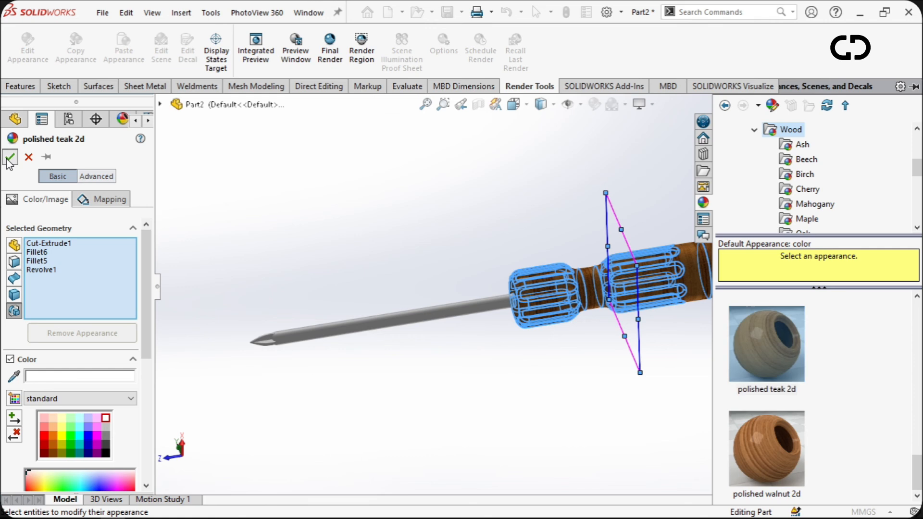
Step: Turn on RealView Graphics for the screwdriver model
middle_click_drag(596, 277, 404, 226)
left_click(652, 104)
left_click(647, 122)
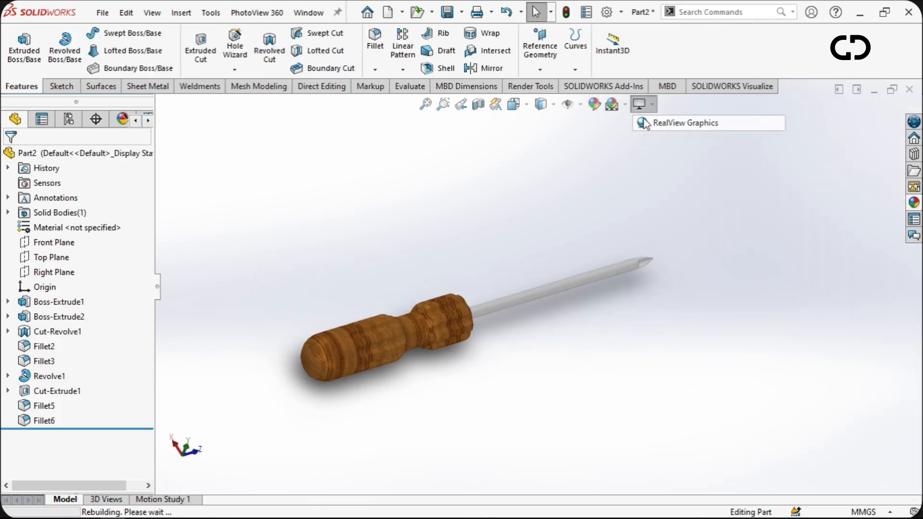
Step: Examine the realistic wood handle, steel shaft and tip from several sides and close up
middle_click_drag(647, 124, 579, 247)
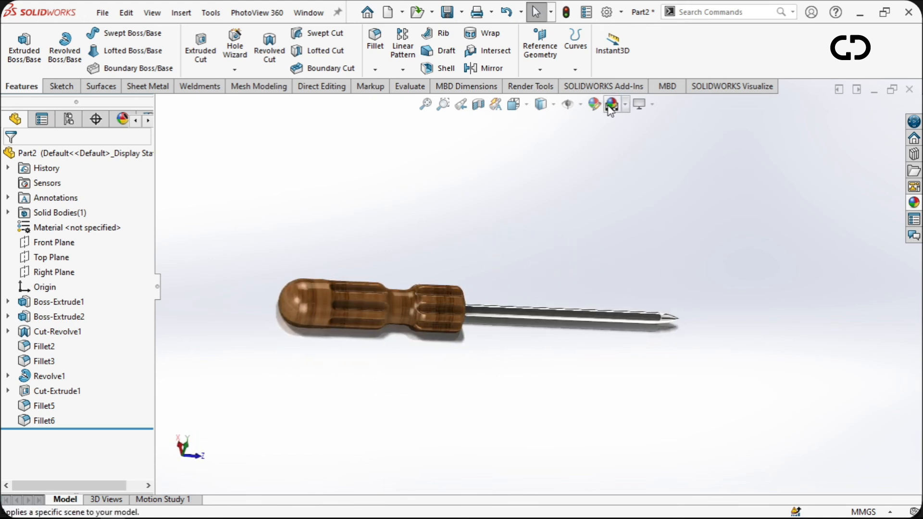
middle_click_drag(612, 187, 565, 214)
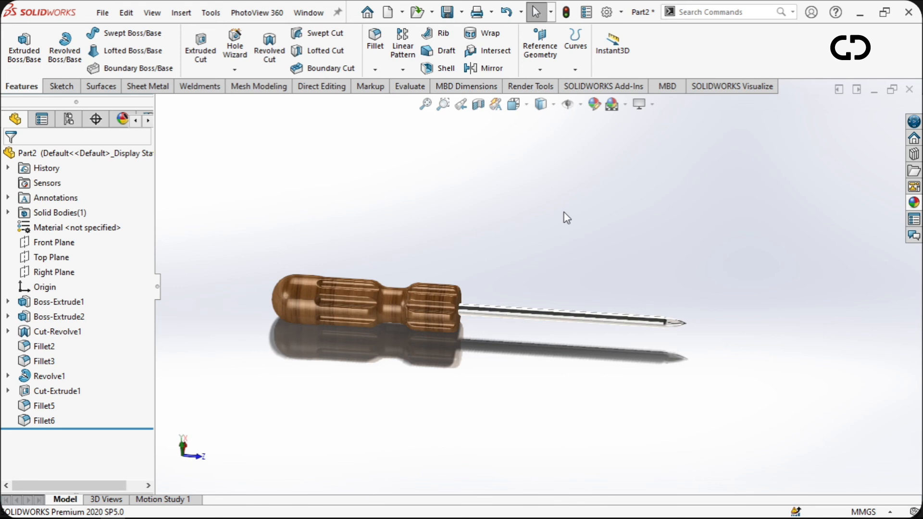
scroll(425, 319, "down", 5)
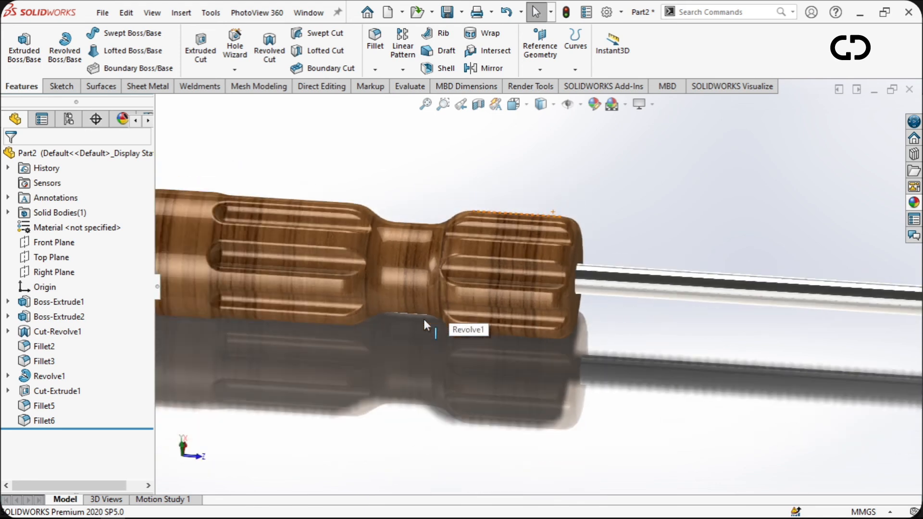
scroll(424, 319, "up", 3)
middle_click_drag(424, 320, 685, 368)
scroll(664, 272, "up", 2)
scroll(672, 269, "down", 1)
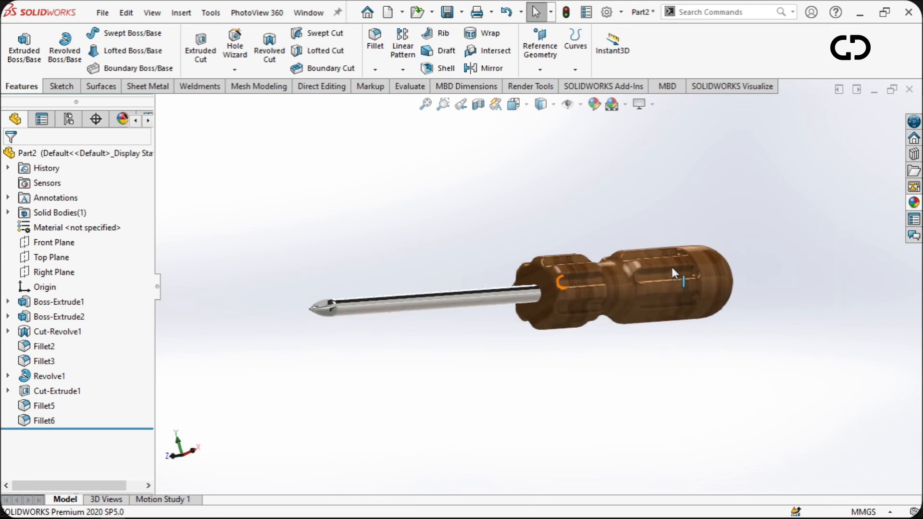
Step: Turn on the perspective view and inspect the finished screwdriver from different angles
left_click(641, 104)
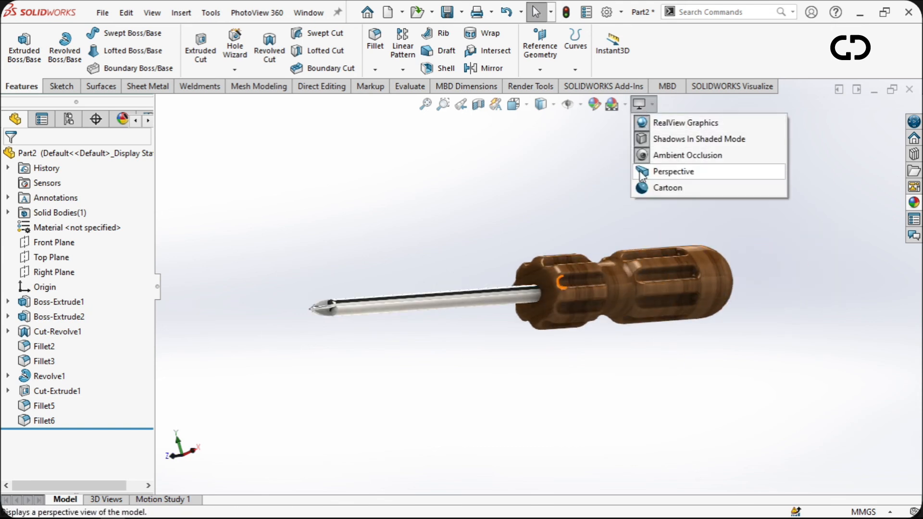
left_click(673, 171)
middle_click_drag(739, 235, 447, 400)
scroll(476, 279, "down", 4)
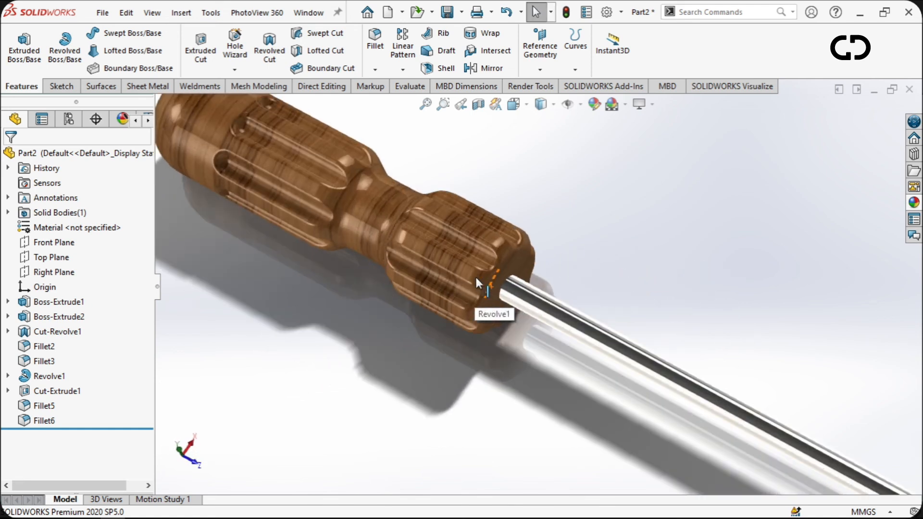
scroll(473, 282, "up", 5)
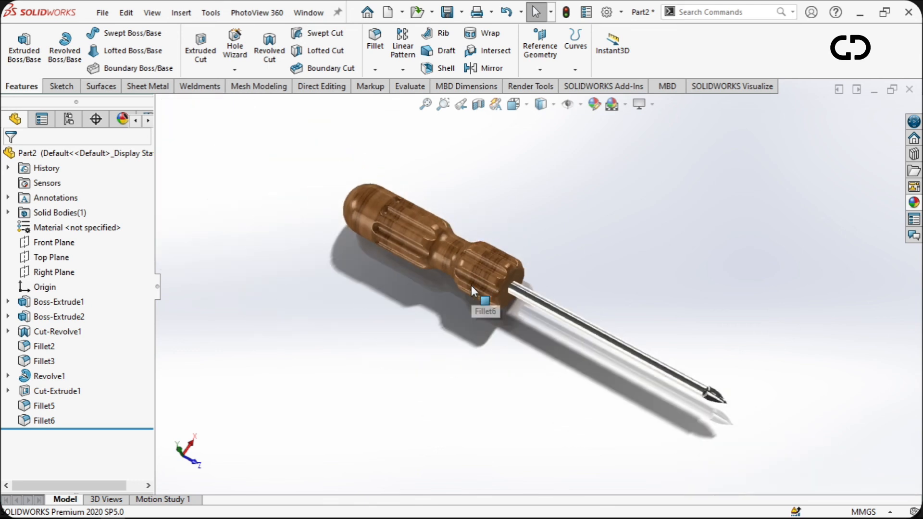
middle_click_drag(471, 285, 458, 261)
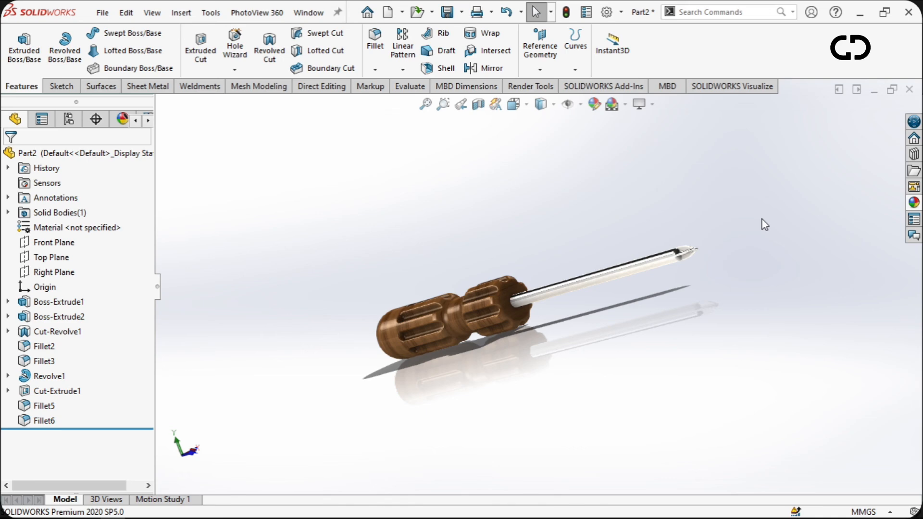